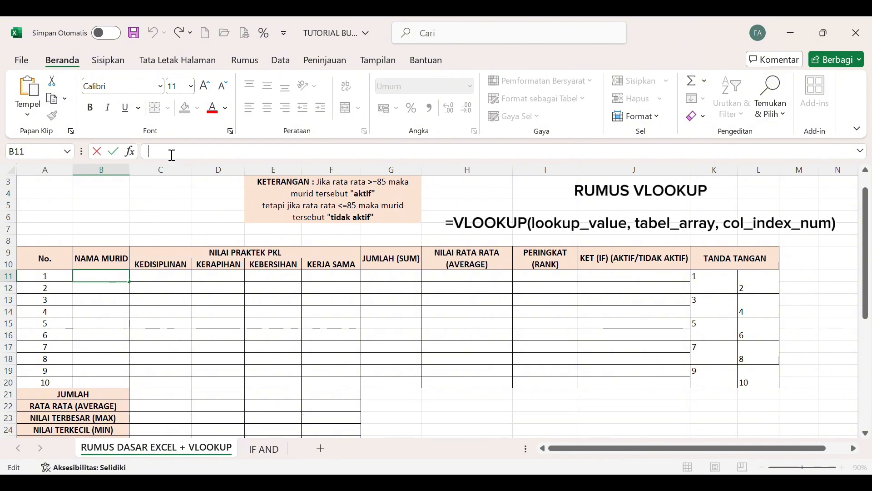
# Enter a VLOOKUP formula in B11 with lookup value A33, absolute range $A$33:$E$42, column index 1 and FALSE.
pyautogui.write('=VLOOKUP(')
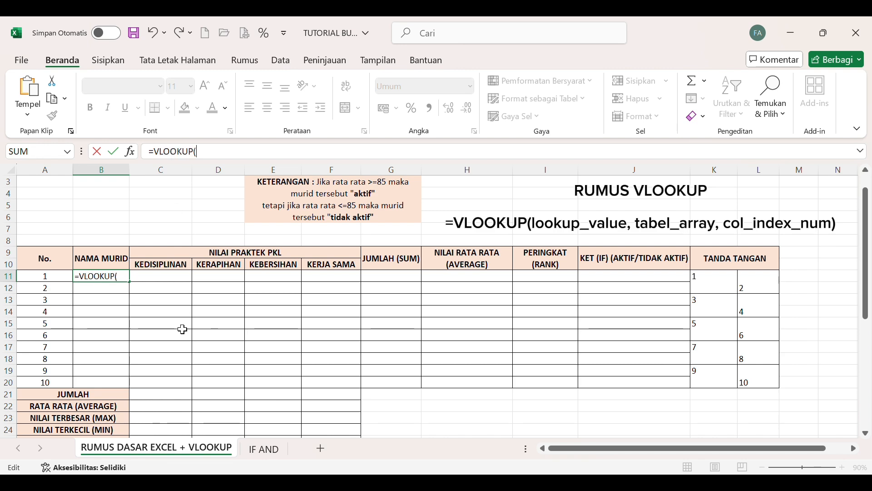
pyautogui.scroll(-7, 183, 329)
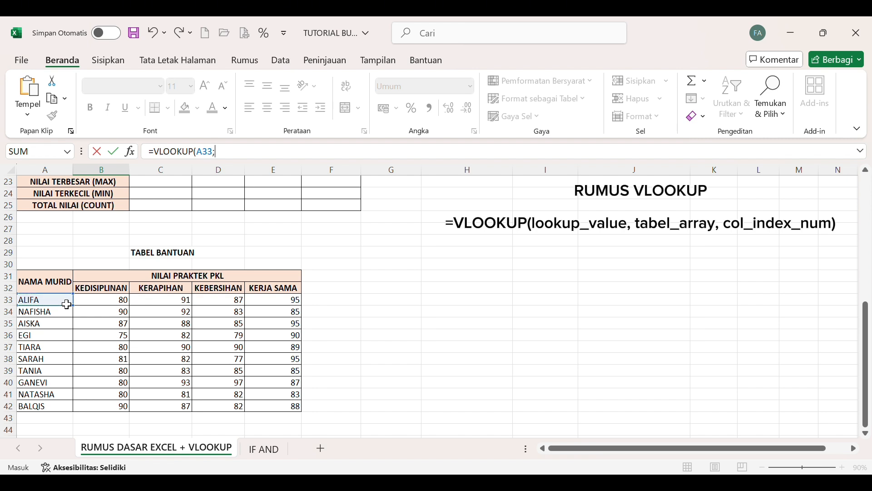
pyautogui.moveTo(73, 305); pyautogui.dragTo(263, 413)
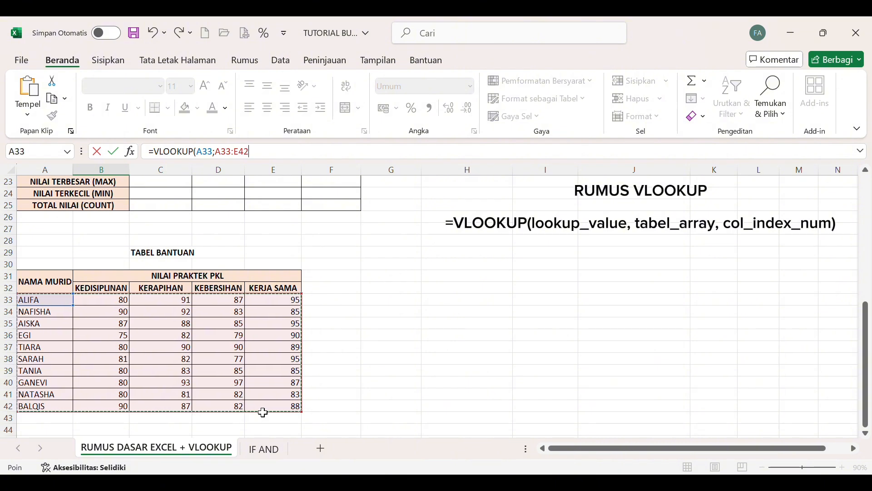
pyautogui.press('F4')
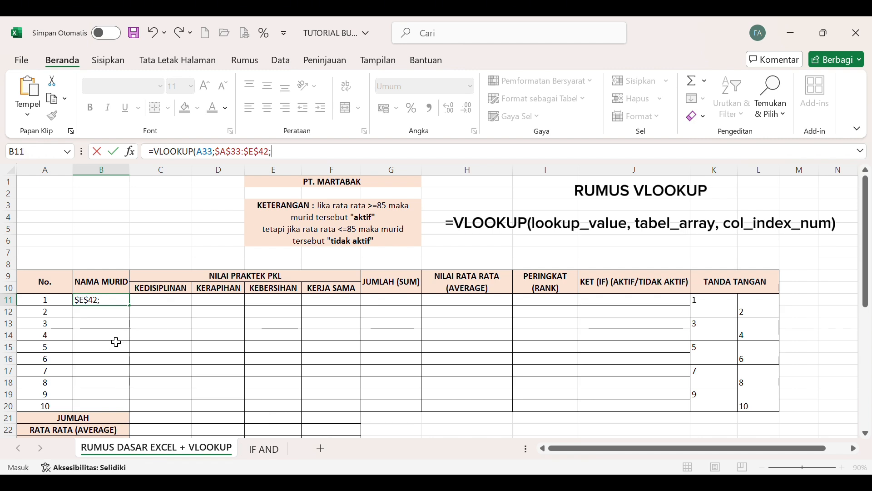
pyautogui.scroll(-2, 116, 341)
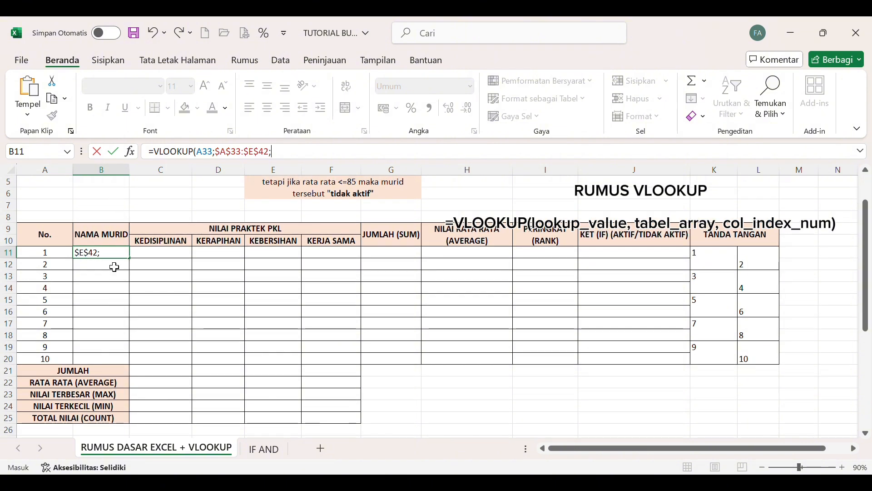
pyautogui.scroll(-4, 114, 327)
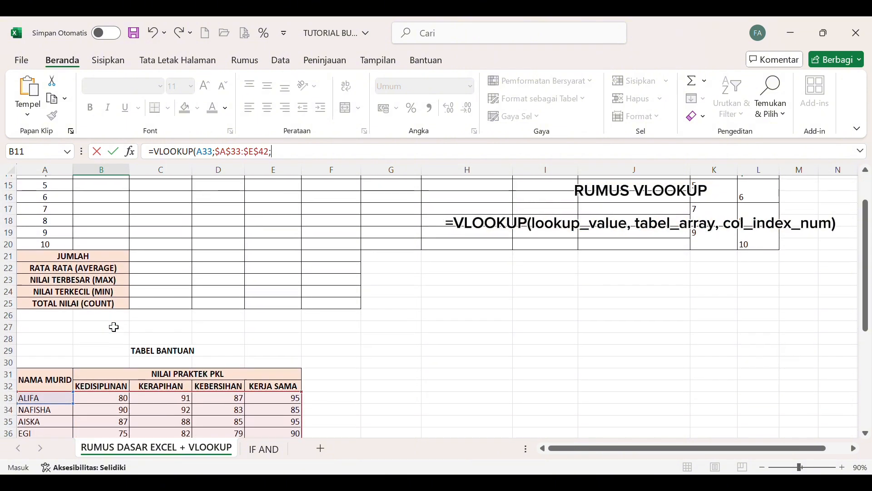
pyautogui.scroll(-3, 64, 359)
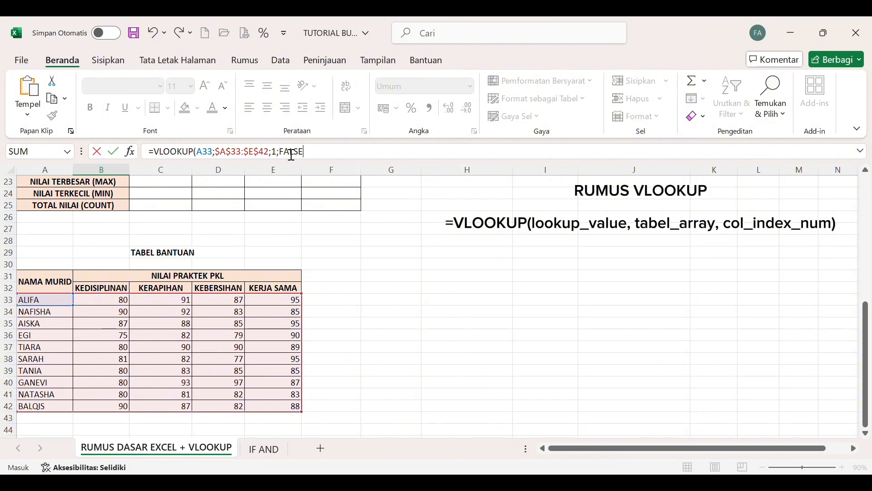
pyautogui.press('Return')
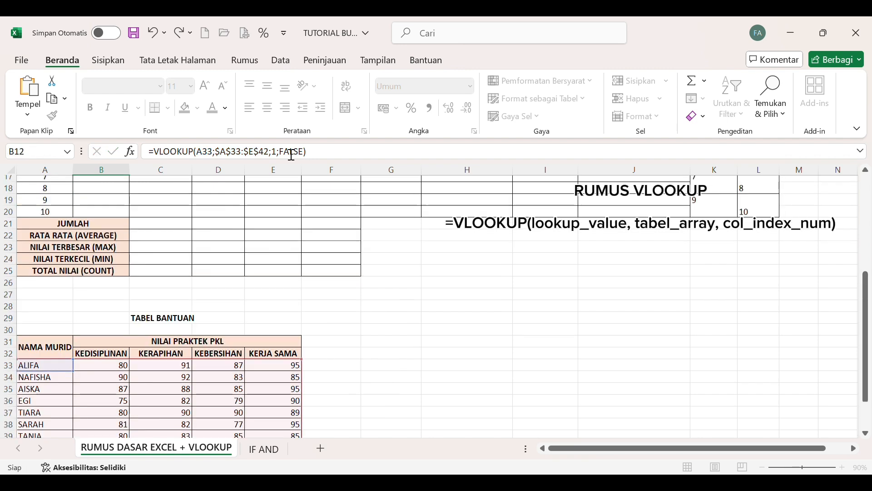
# Fill the NAMA MURID formula from B11 down to B20.
pyautogui.scroll(6, 273, 202)
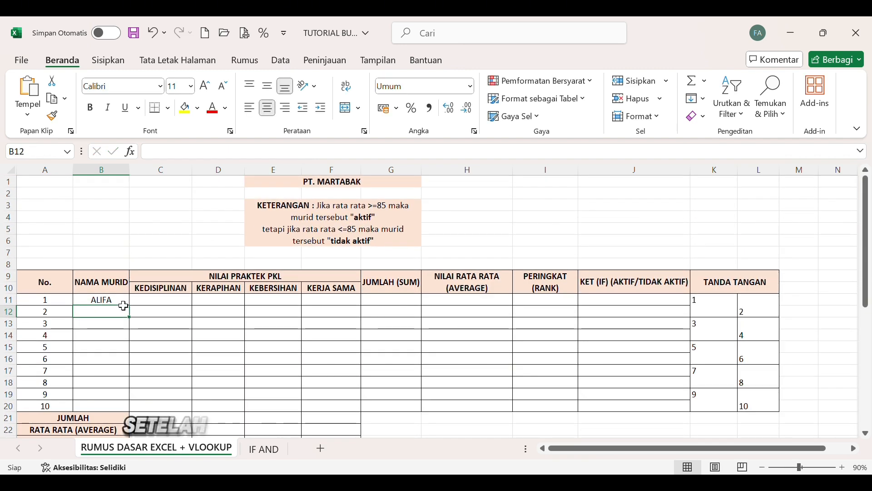
pyautogui.click(121, 302)
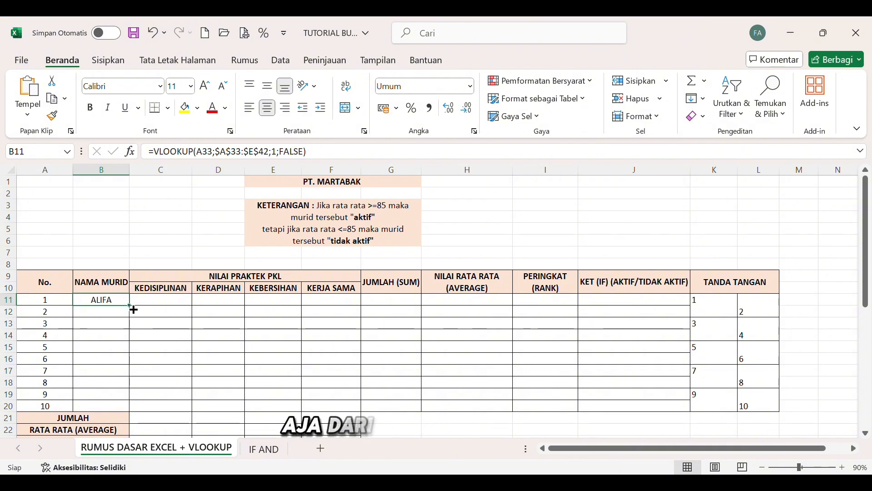
pyautogui.moveTo(128, 303); pyautogui.dragTo(125, 414)
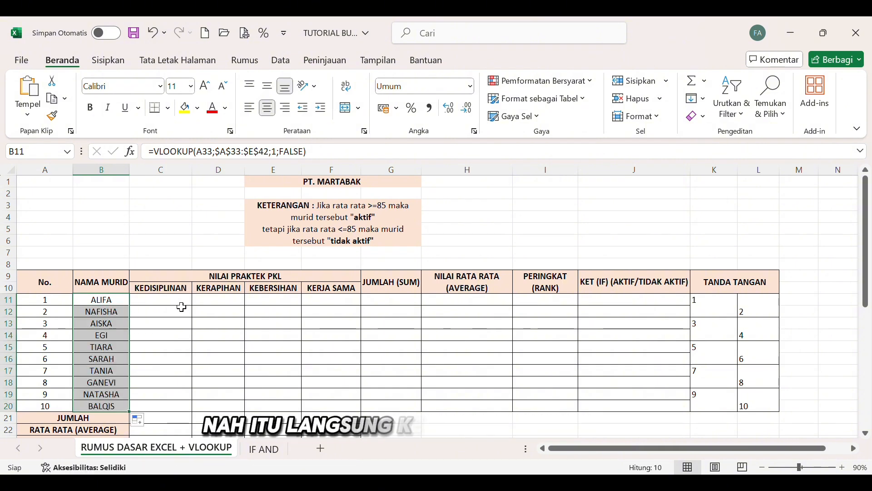
# Start a VLOOKUP formula in C11 for KEDISIPLINAN with lookup value A33 and the absolute range $A$33:$E$42.
pyautogui.click(182, 301)
pyautogui.click(208, 155)
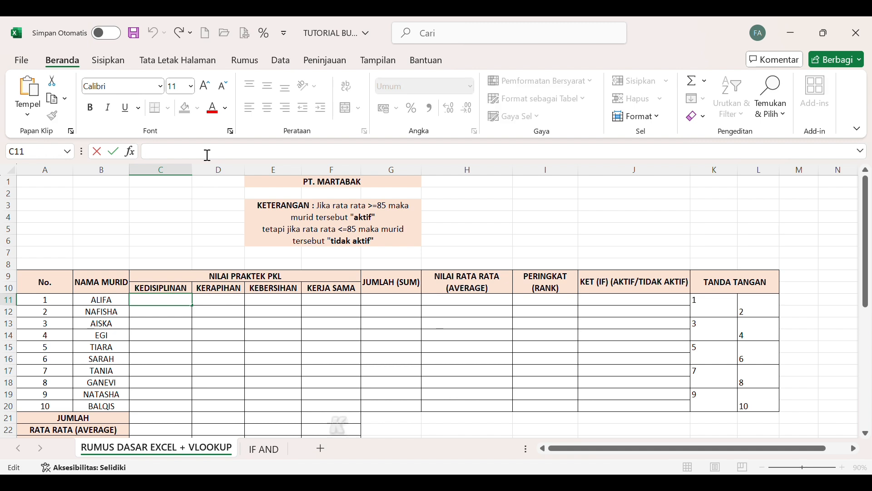
pyautogui.write('=')
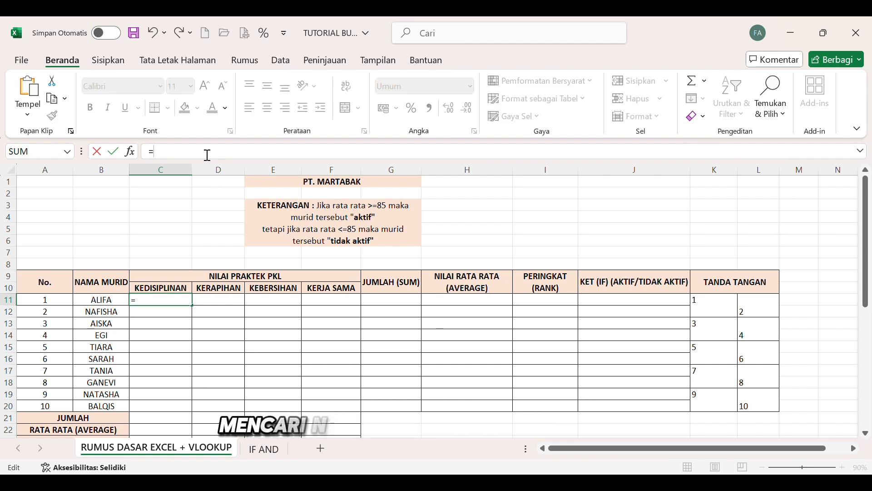
pyautogui.write('VLOOKUP(')
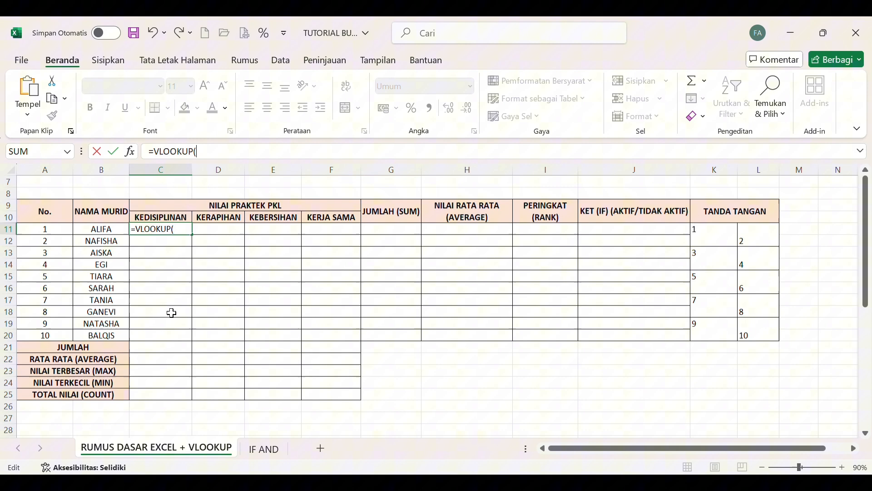
pyautogui.scroll(-8, 172, 312)
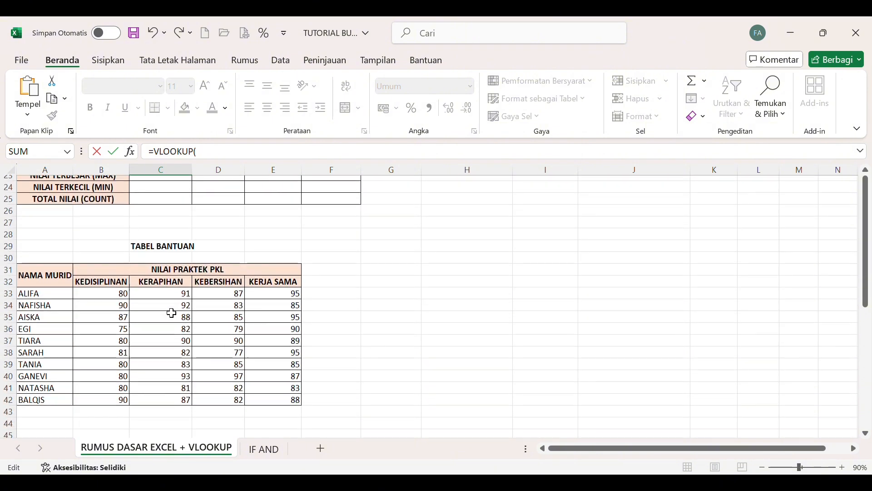
pyautogui.click(56, 294)
pyautogui.write(';')
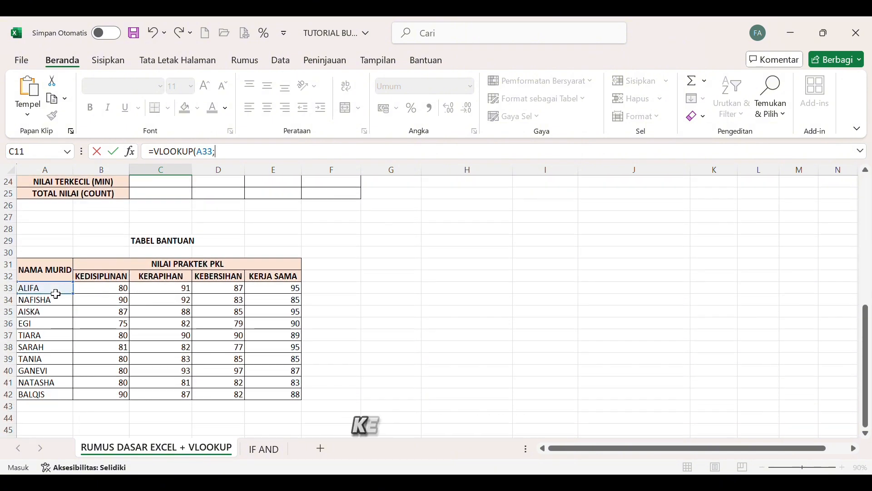
pyautogui.moveTo(54, 294); pyautogui.dragTo(260, 399)
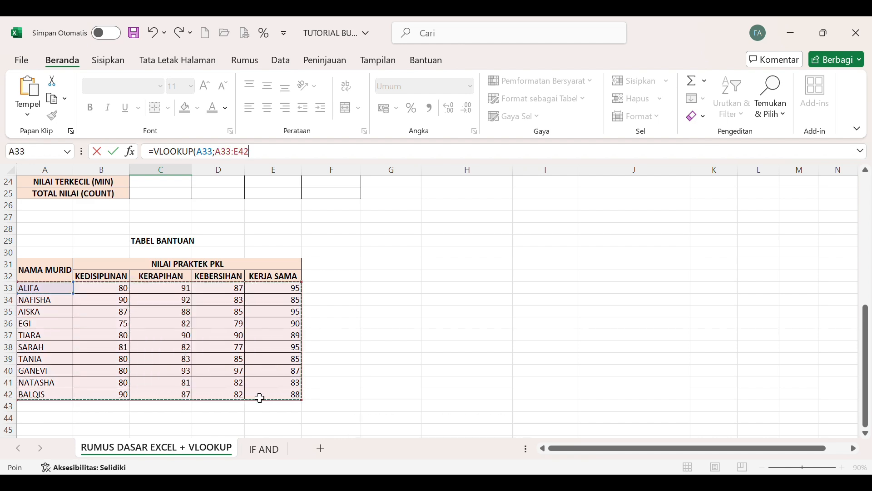
pyautogui.press('F4')
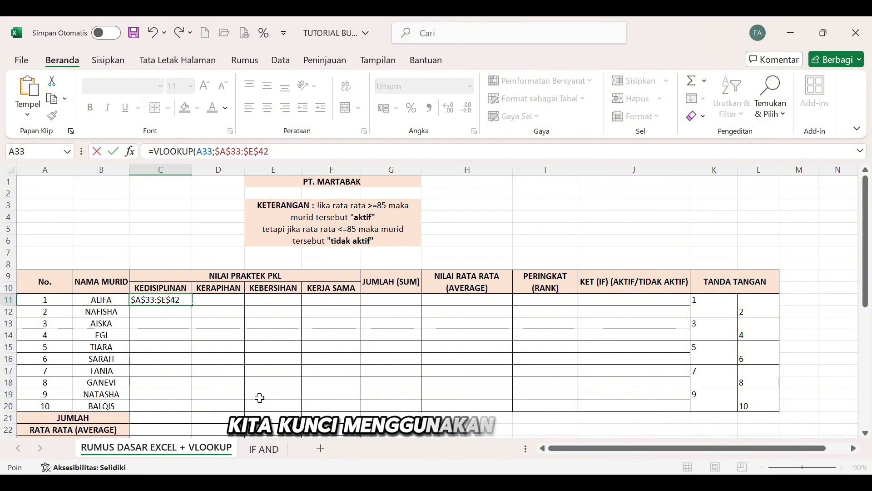
pyautogui.write(';')
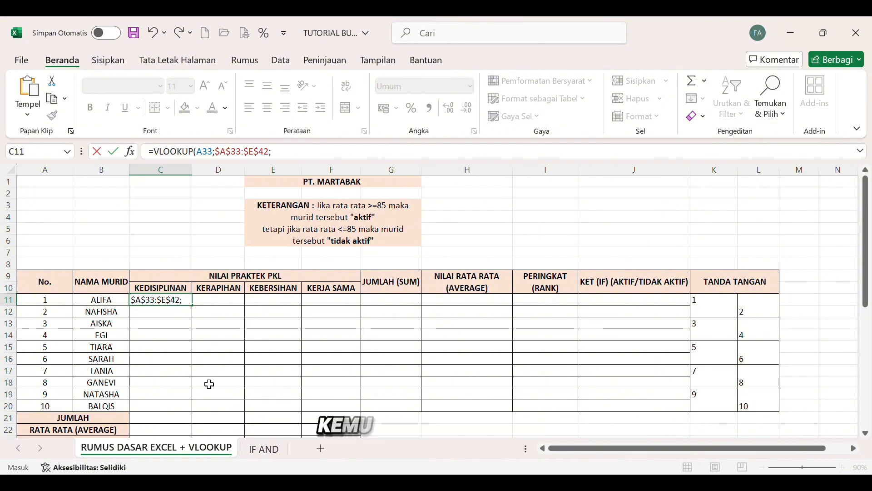
# Complete the C11 formula with column index 2 and FALSE, and fill it down to C20.
pyautogui.scroll(-5, 210, 385)
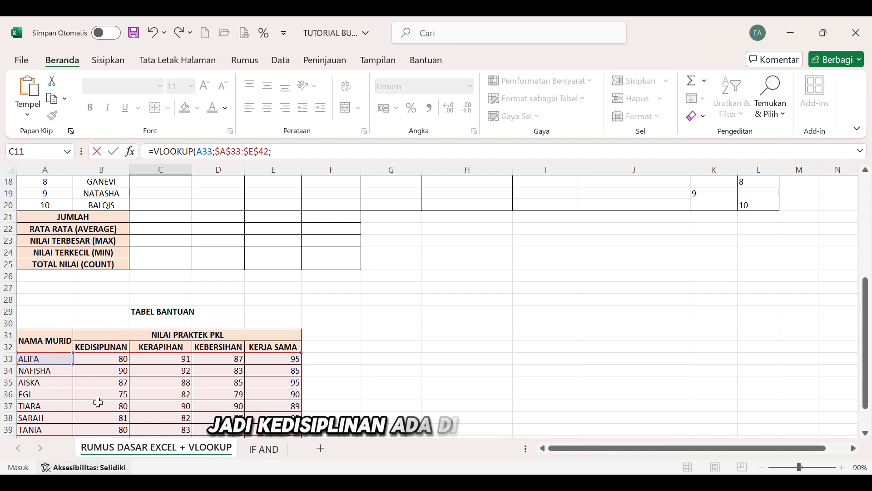
pyautogui.scroll(6, 344, 219)
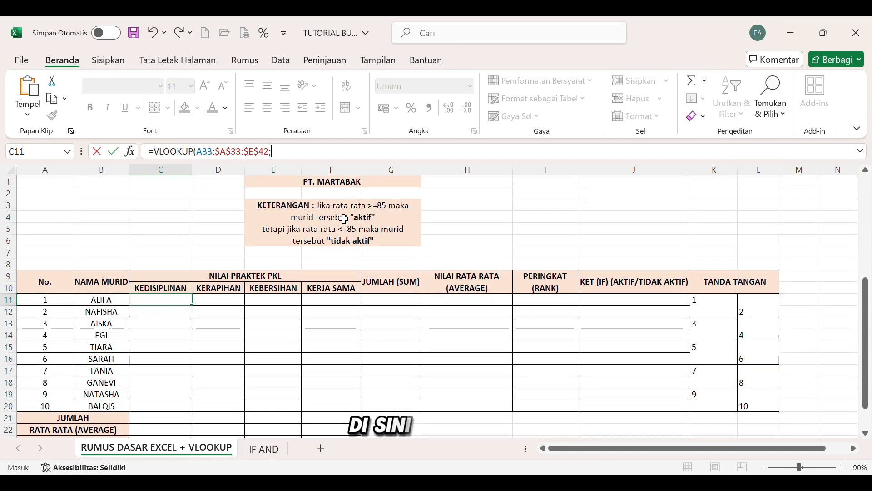
pyautogui.write('2')
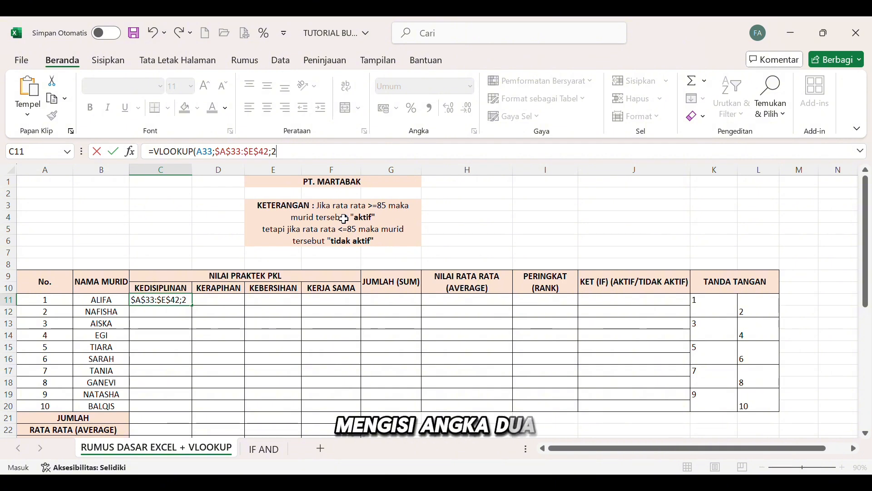
pyautogui.write(';FALSE')
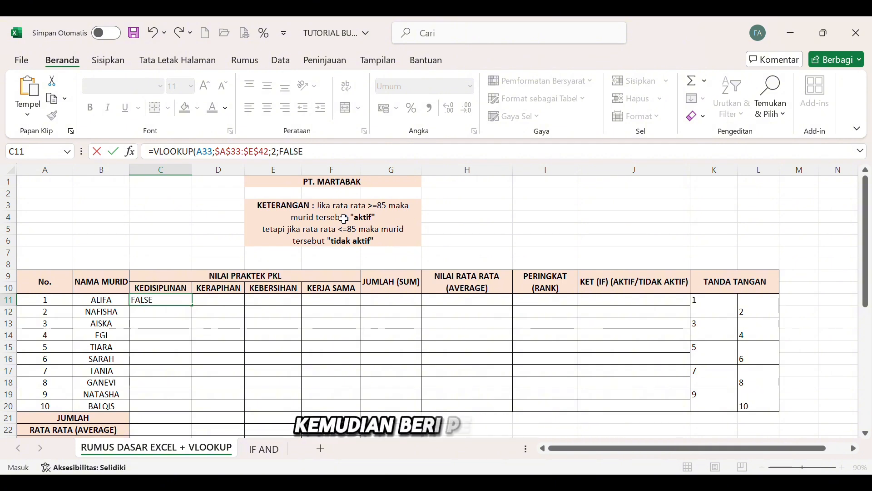
pyautogui.press('Return')
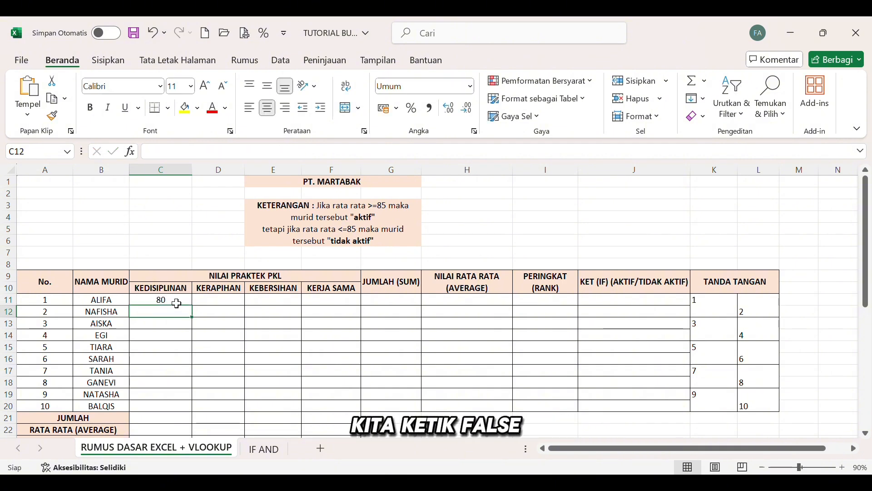
pyautogui.click(177, 303)
pyautogui.moveTo(196, 310); pyautogui.dragTo(185, 419)
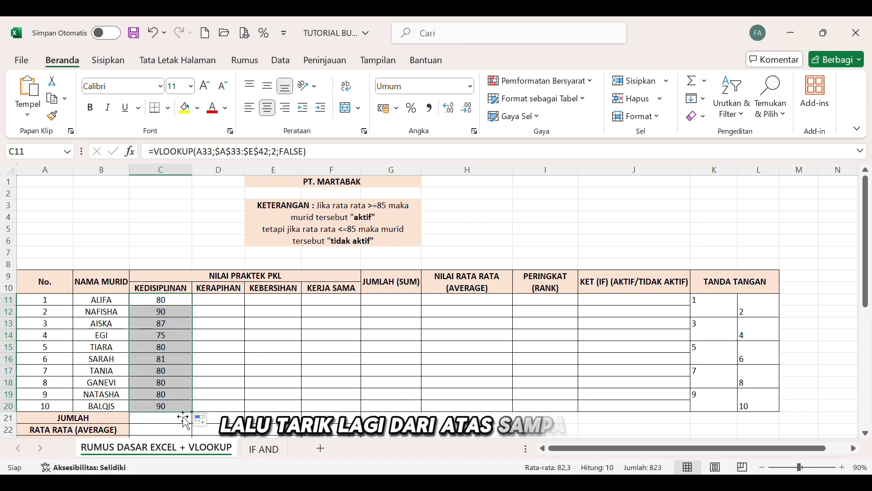
# Start a VLOOKUP formula in D11 for KERAPIHAN with lookup value A33 and the absolute range $A$33:$E$42.
pyautogui.click(225, 305)
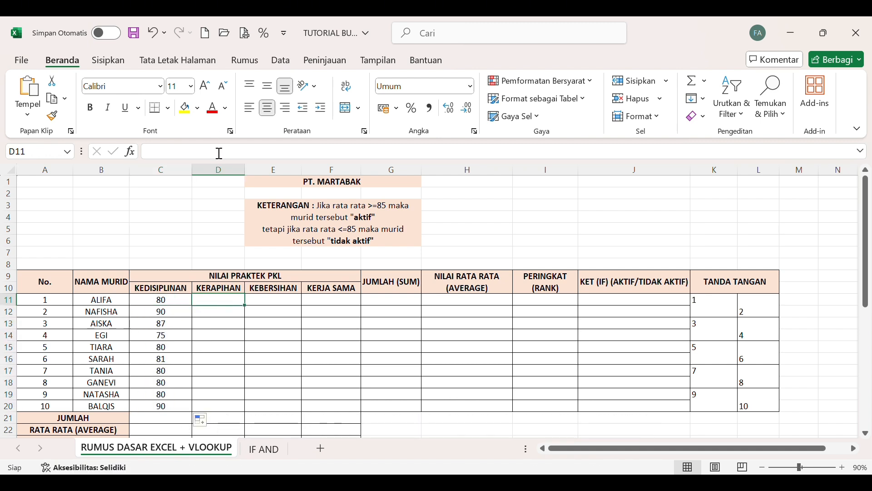
pyautogui.write('=')
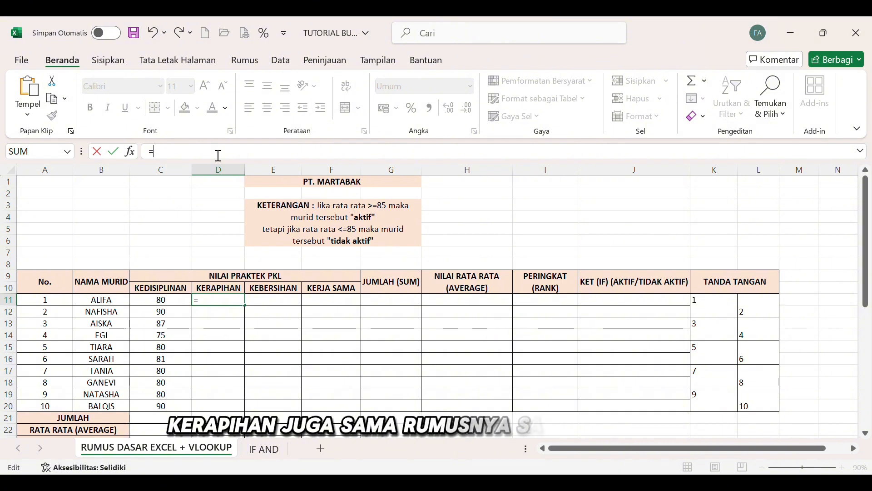
pyautogui.write('VLOOK')
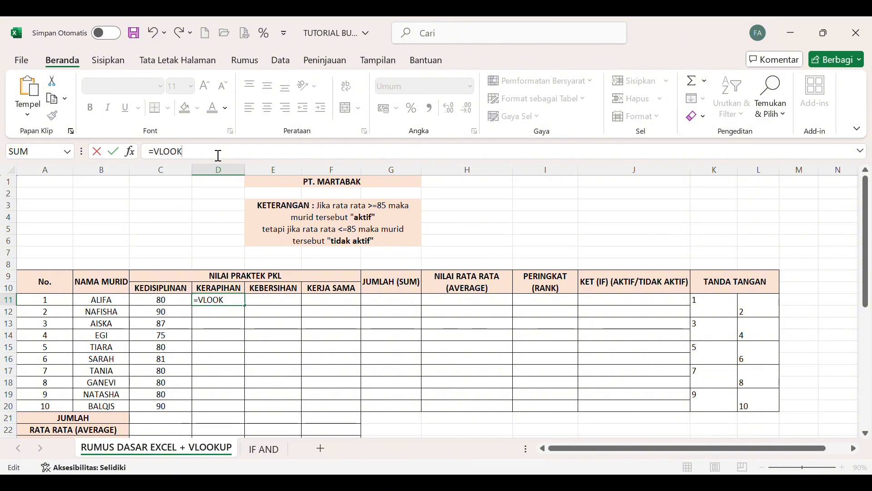
pyautogui.write('UP(')
pyautogui.scroll(-6, 183, 264)
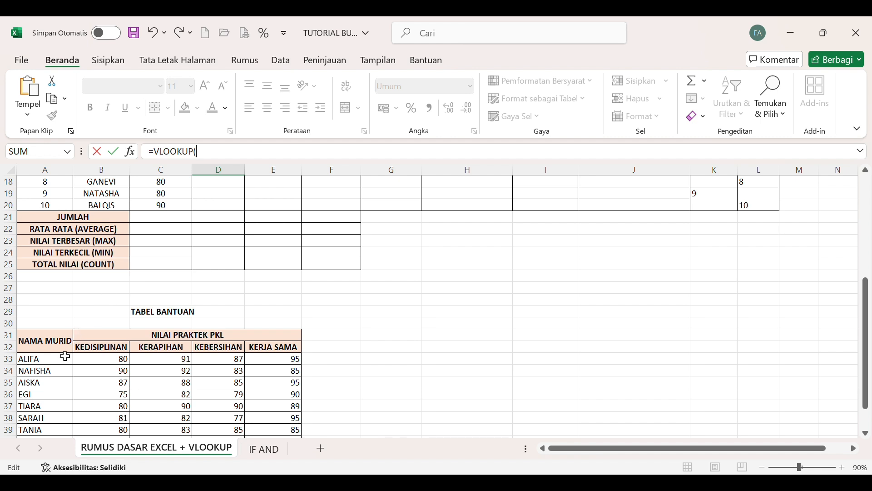
pyautogui.click(61, 364)
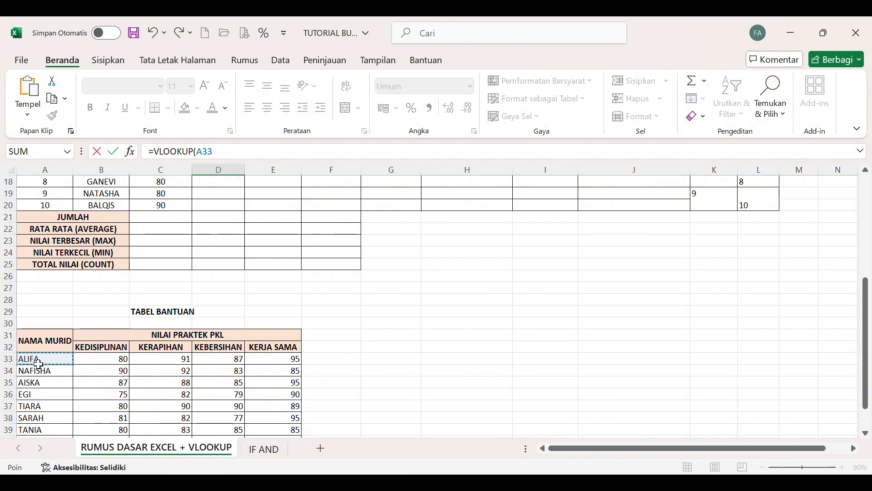
pyautogui.moveTo(44, 360); pyautogui.dragTo(258, 436)
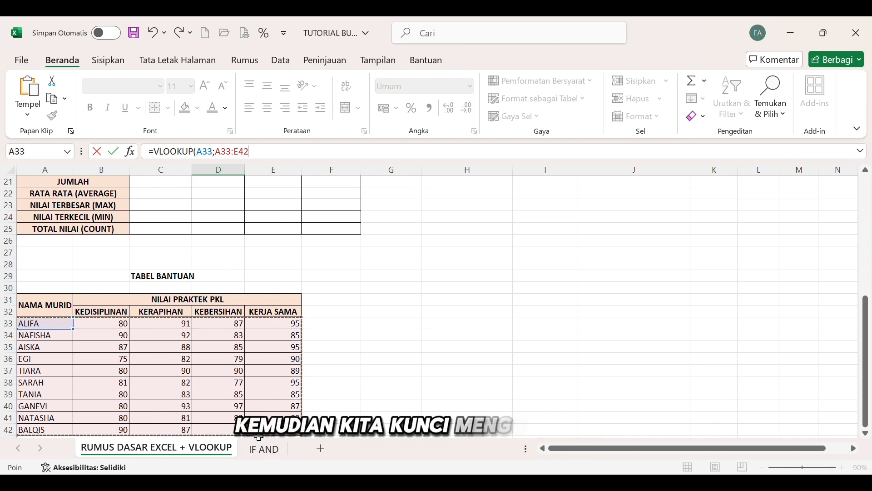
pyautogui.press('F4')
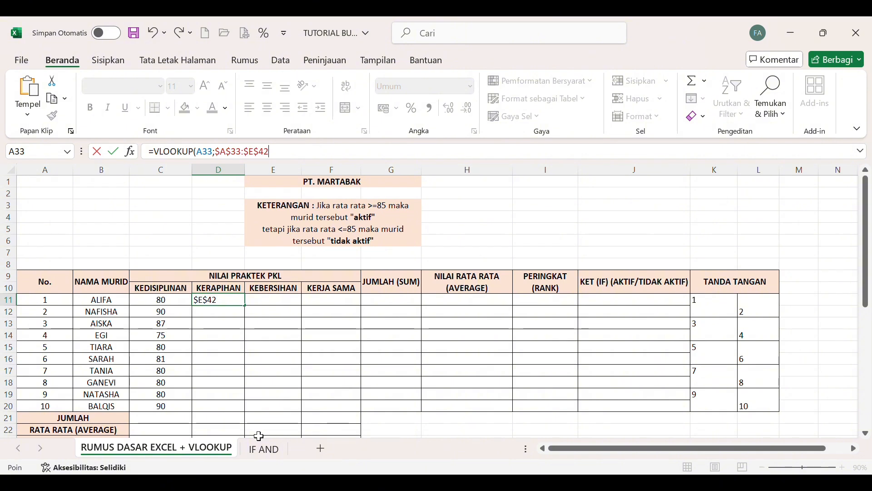
# Complete the D11 formula with column index 3 and FALSE, and fill it down to D20.
pyautogui.write(';3')
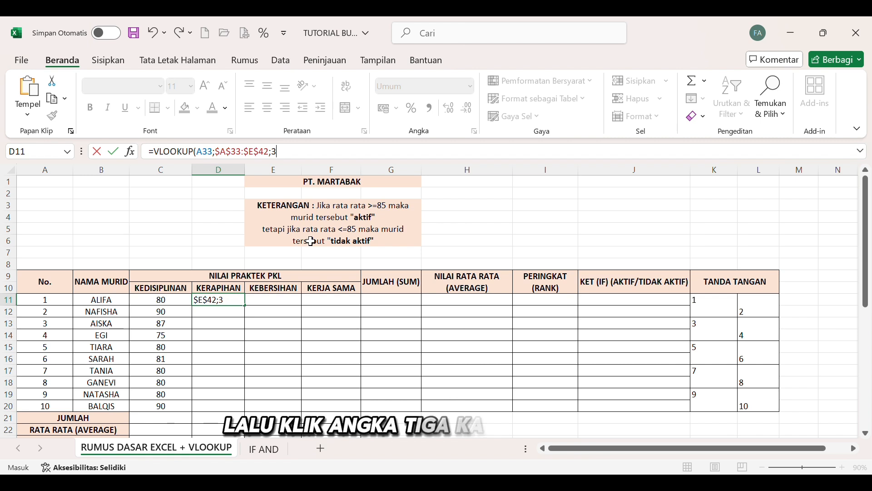
pyautogui.write(';')
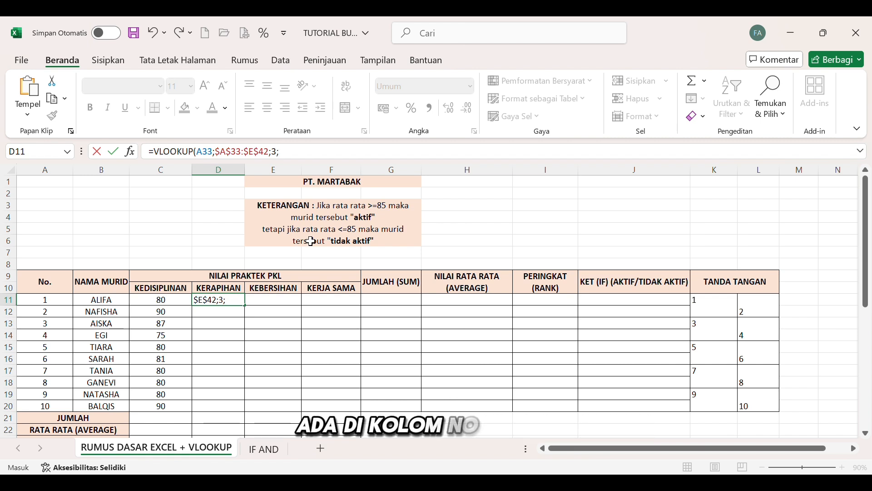
pyautogui.write('FALSE')
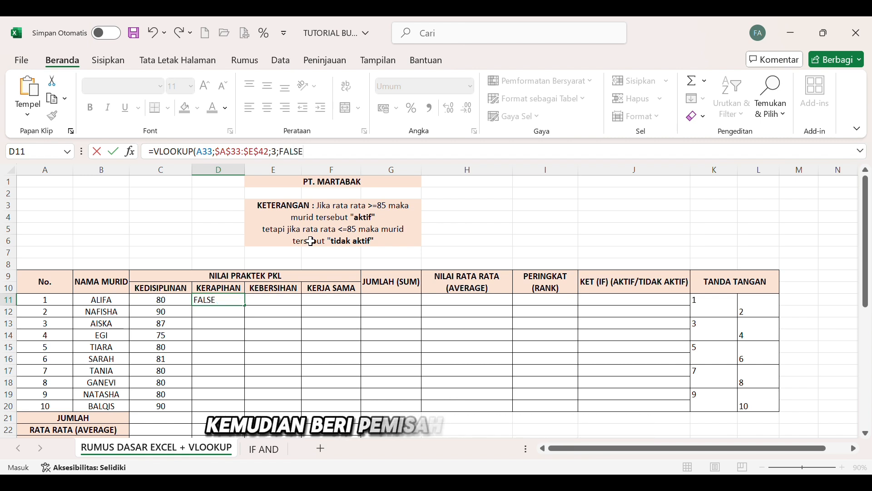
pyautogui.write(')')
pyautogui.press('Return')
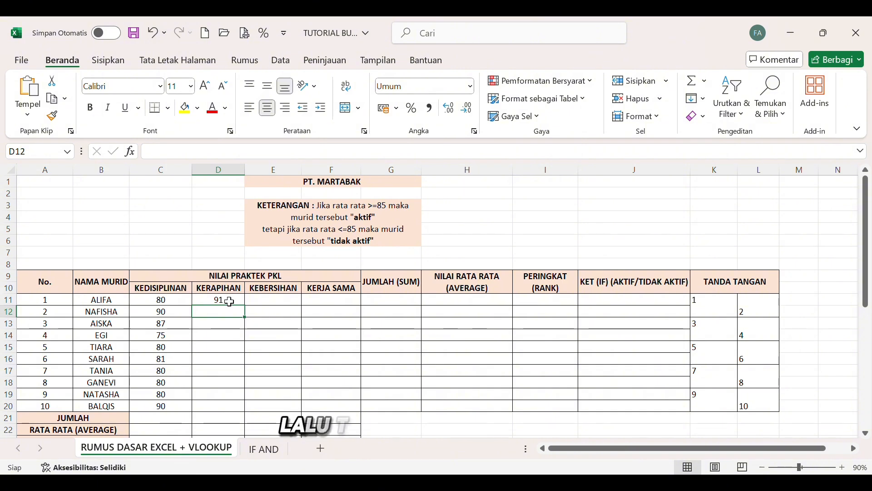
pyautogui.click(227, 300)
pyautogui.moveTo(250, 312); pyautogui.dragTo(250, 334)
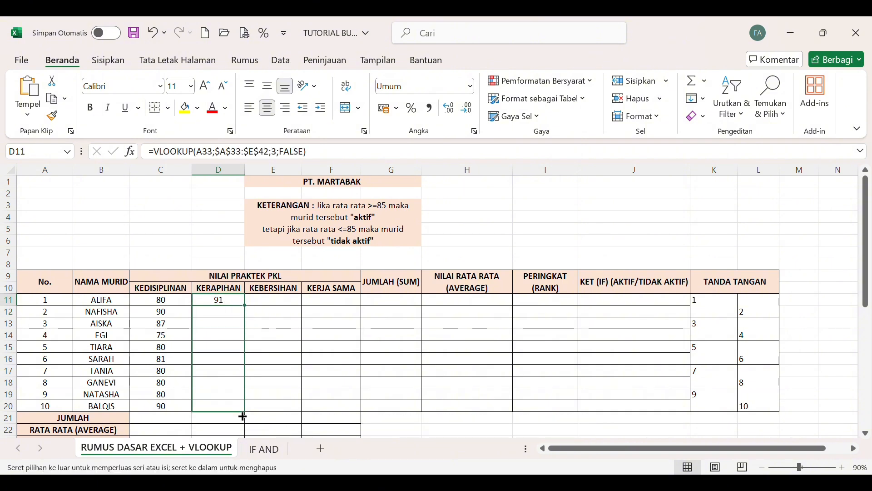
pyautogui.moveTo(243, 416); pyautogui.dragTo(243, 414)
# Enter a KEBERSIHAN VLOOKUP formula in E11 with lookup value A33, absolute range $A$33:$E$42 and column index 4, and fill it down to E20.
pyautogui.click(273, 301)
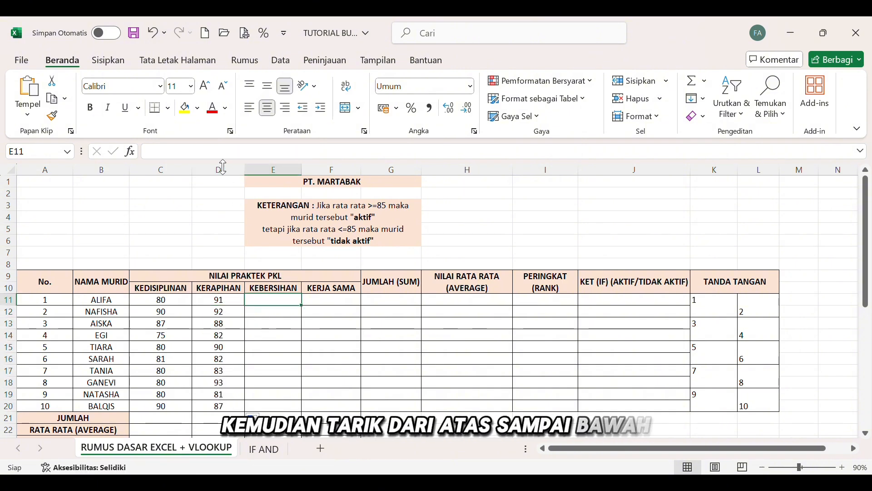
pyautogui.write('=V')
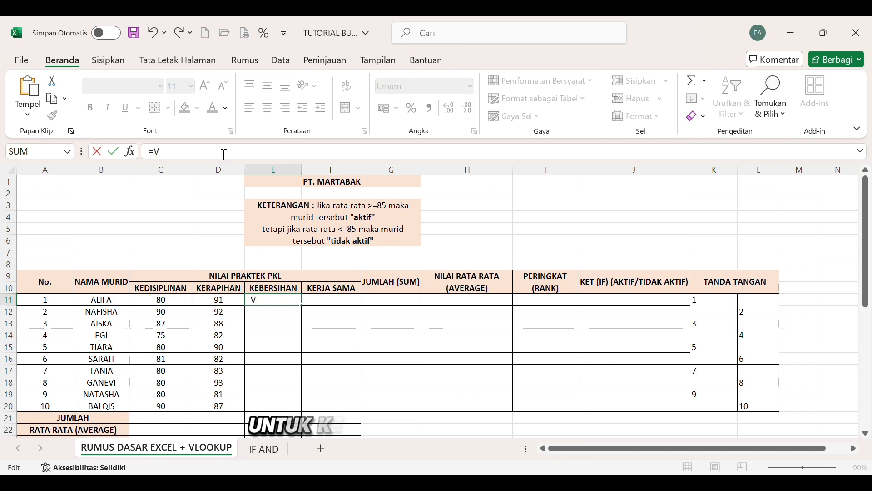
pyautogui.write('LOOKUP(')
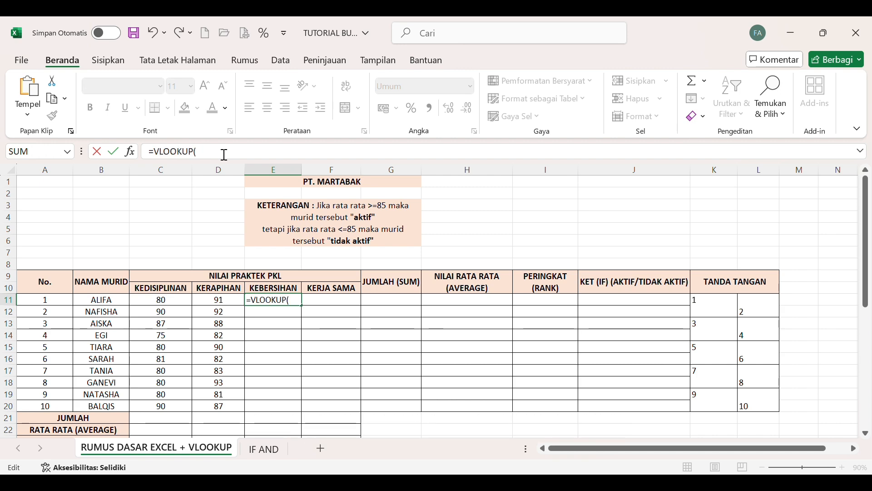
pyautogui.scroll(-9, 201, 351)
pyautogui.click(61, 257)
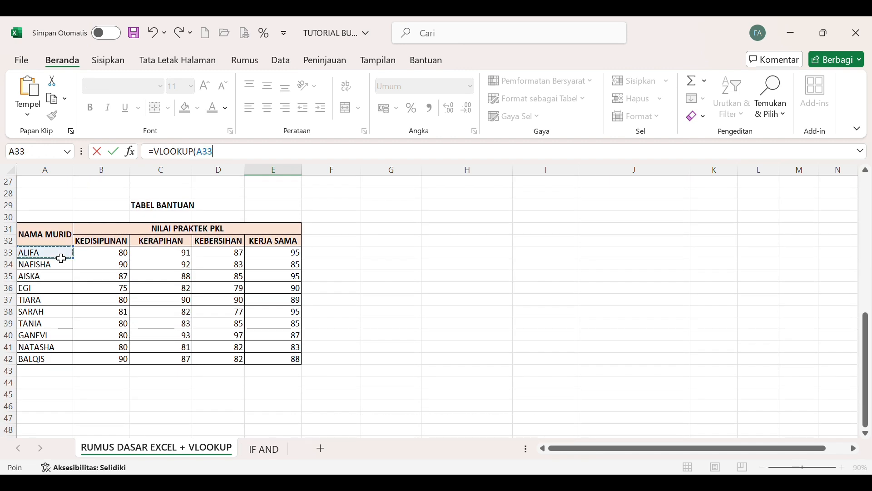
pyautogui.write(';')
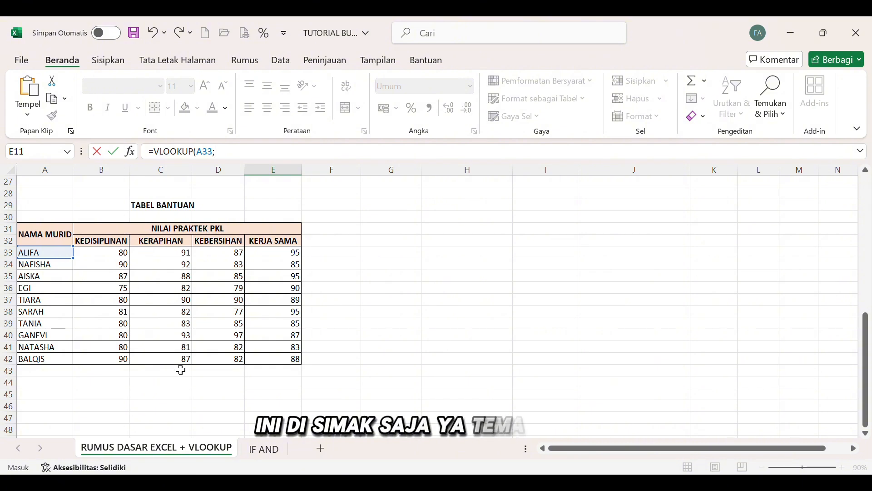
pyautogui.moveTo(66, 255); pyautogui.dragTo(282, 361)
pyautogui.scroll(9, 282, 362)
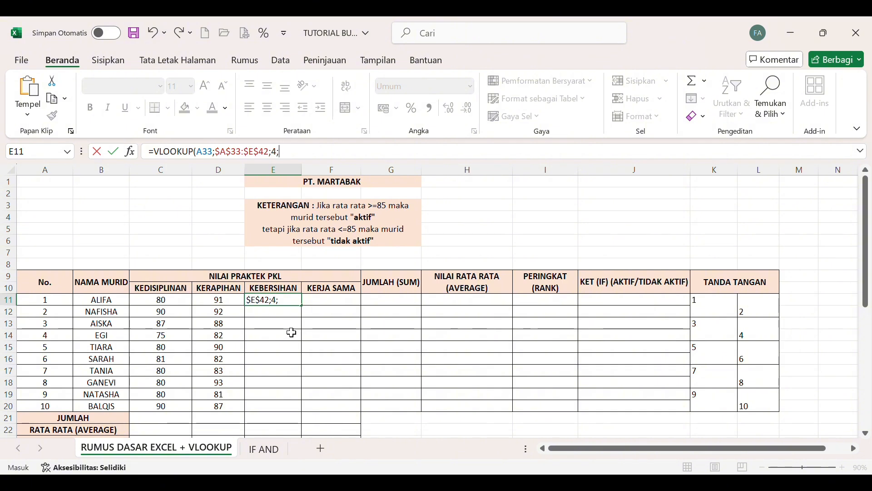
pyautogui.press('Return')
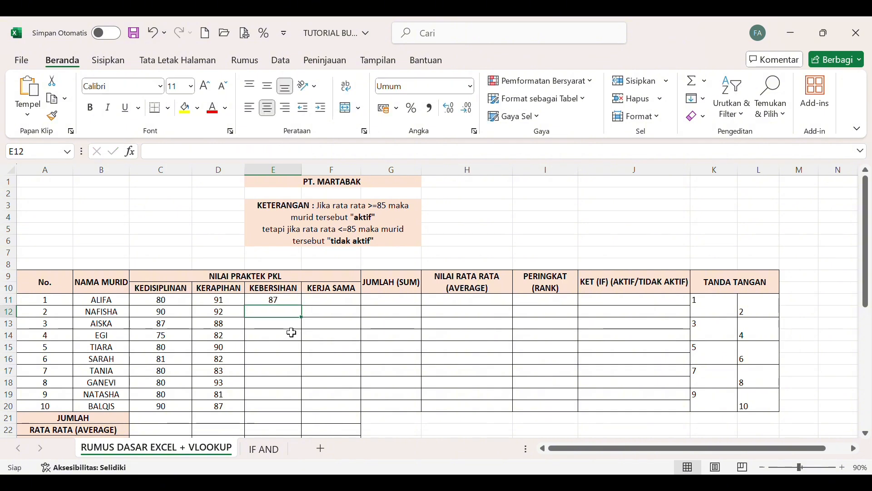
pyautogui.click(294, 302)
pyautogui.moveTo(306, 311); pyautogui.dragTo(301, 416)
# Enter a VLOOKUP formula in F11 for KERJA SAMA with lookup value A33, absolute range $A$33:$E$42, column index 5 and FALSE.
pyautogui.click(343, 303)
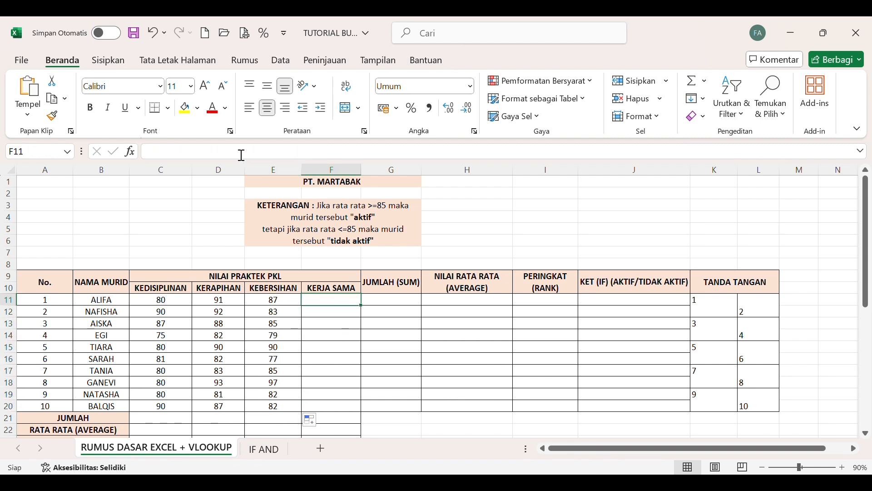
pyautogui.write('=VLOOKUP')
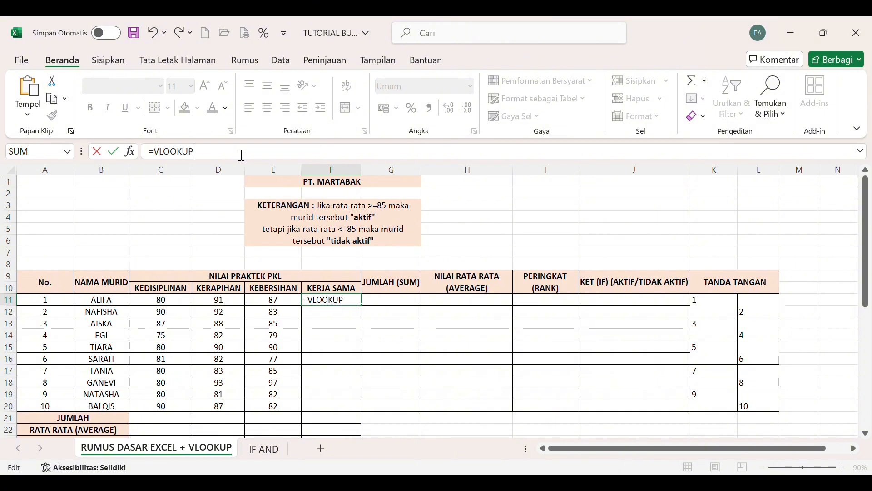
pyautogui.write('(')
pyautogui.scroll(-6, 200, 291)
pyautogui.click(52, 337)
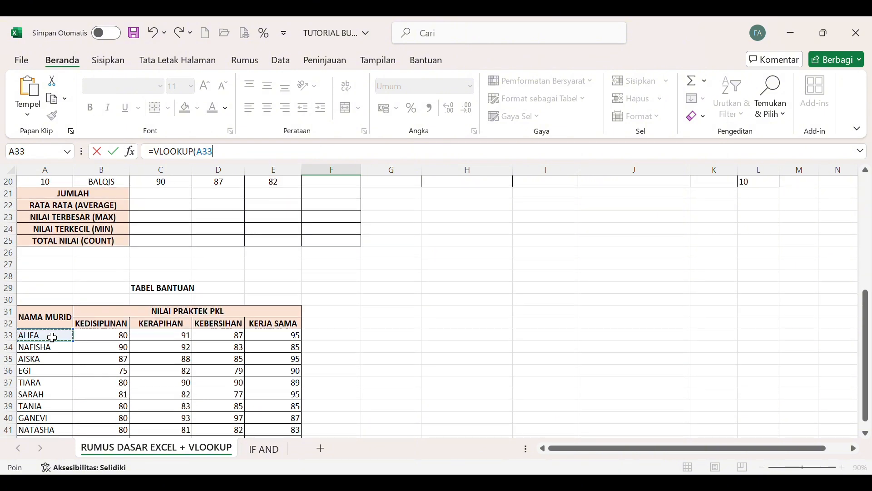
pyautogui.moveTo(53, 337); pyautogui.dragTo(292, 425)
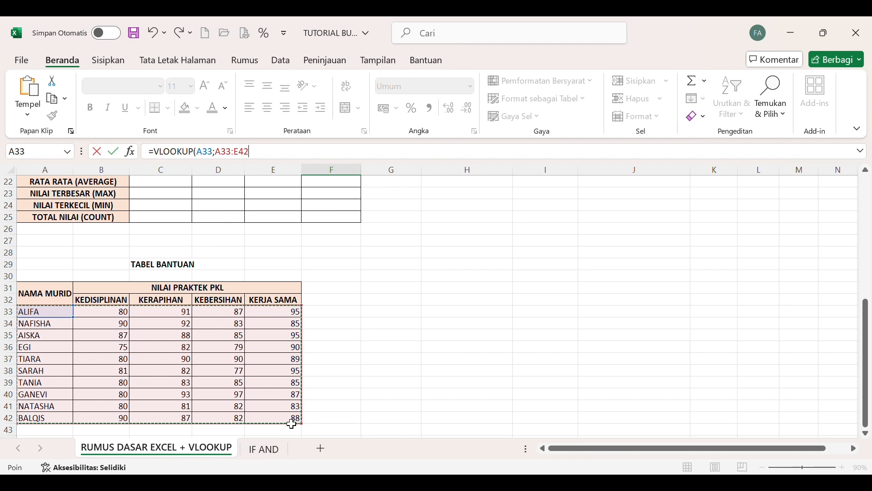
pyautogui.press('F4')
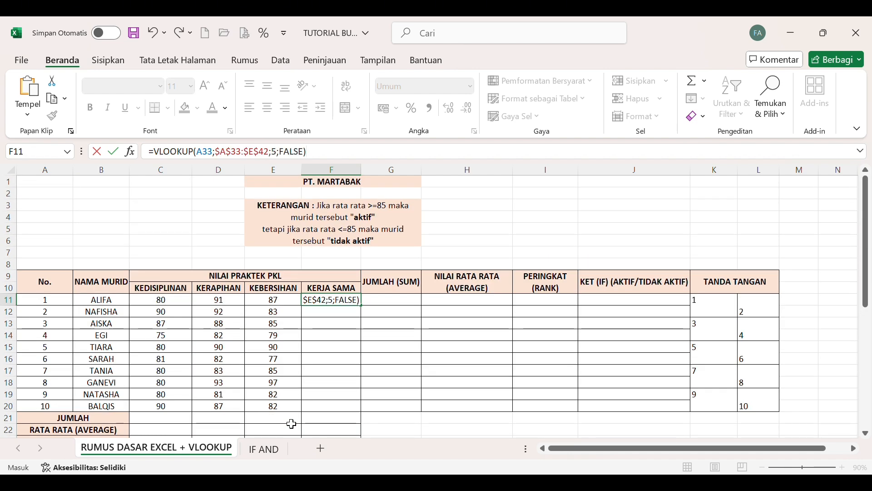
pyautogui.press('Return')
# Fill the KERJA SAMA formula from F11 down to F20.
pyautogui.click(354, 302)
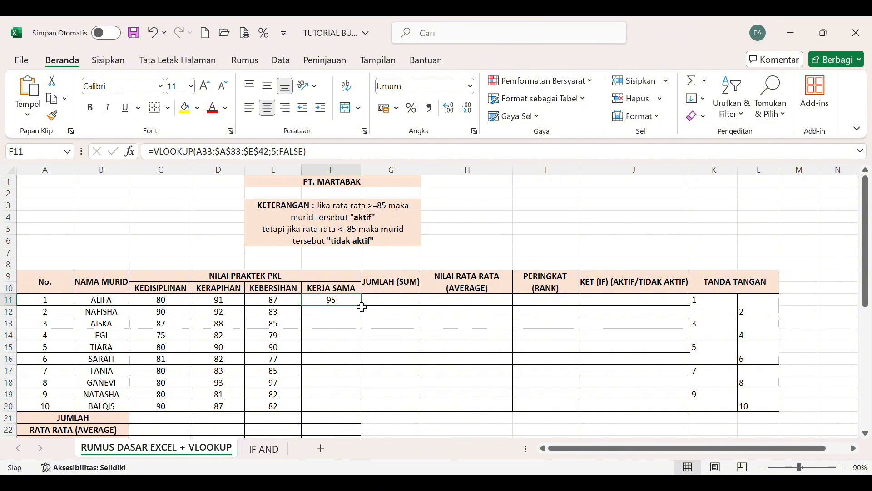
pyautogui.moveTo(360, 306); pyautogui.dragTo(362, 334)
pyautogui.moveTo(360, 414); pyautogui.dragTo(361, 413)
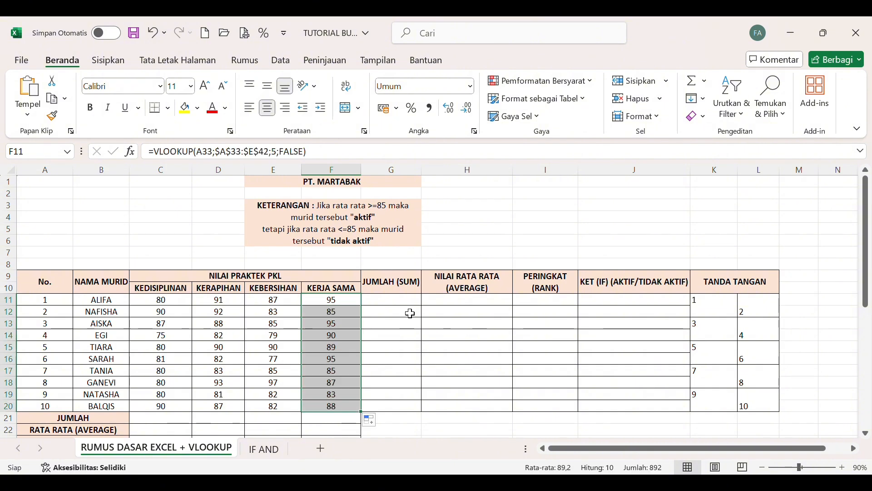
# Enter =SUM(C11:F11) in G11 for the JUMLAH column and fill it down to G20.
pyautogui.click(408, 303)
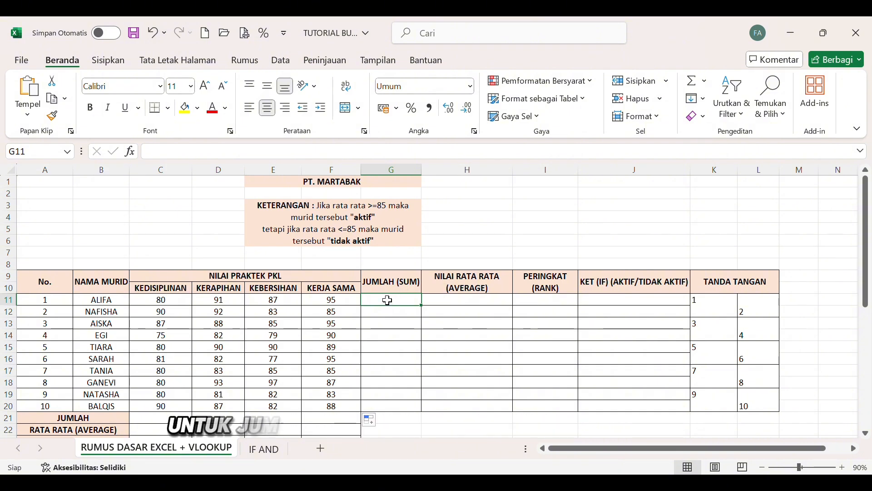
pyautogui.write('=')
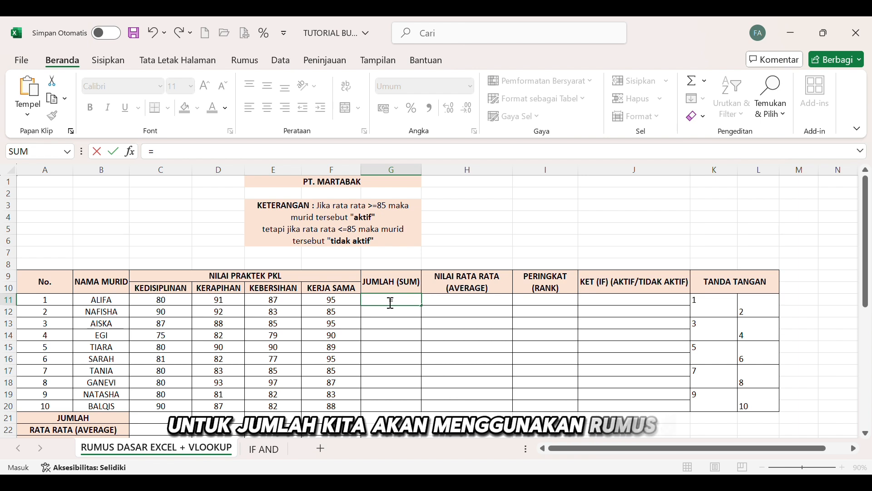
pyautogui.write('SUM(C11:F11')
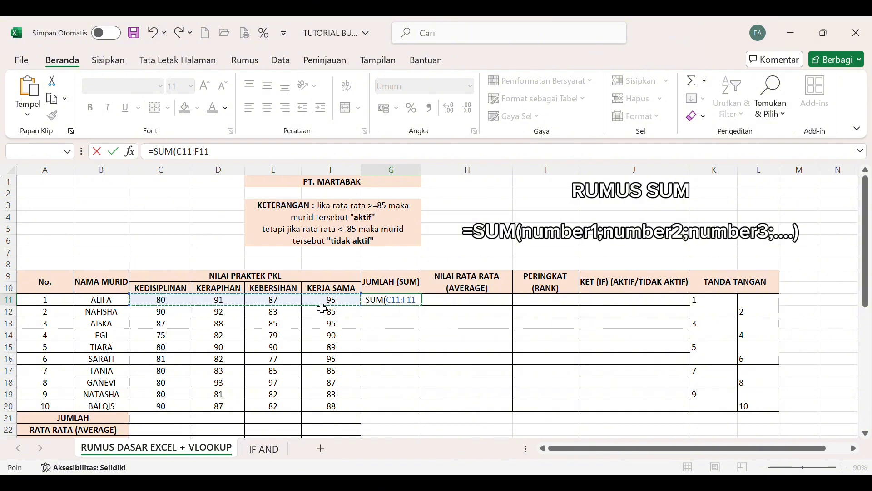
pyautogui.press('Return')
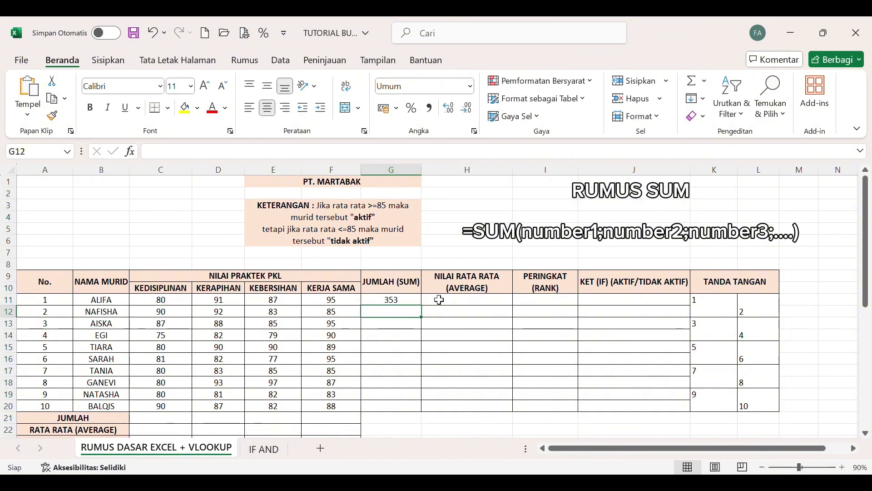
pyautogui.click(395, 300)
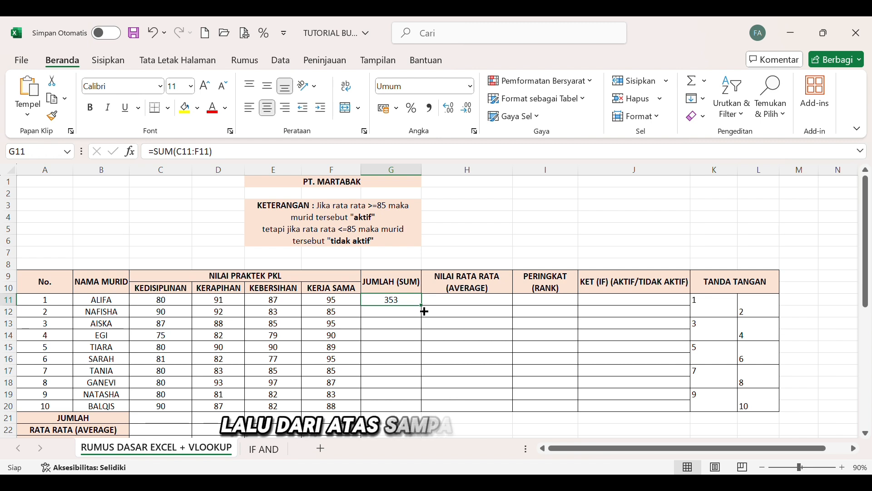
pyautogui.moveTo(424, 312); pyautogui.dragTo(429, 330)
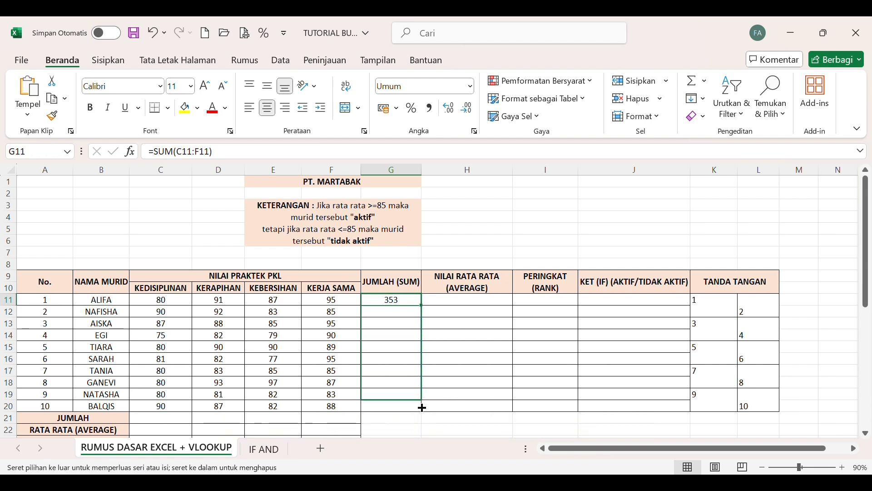
pyautogui.moveTo(424, 422); pyautogui.dragTo(423, 415)
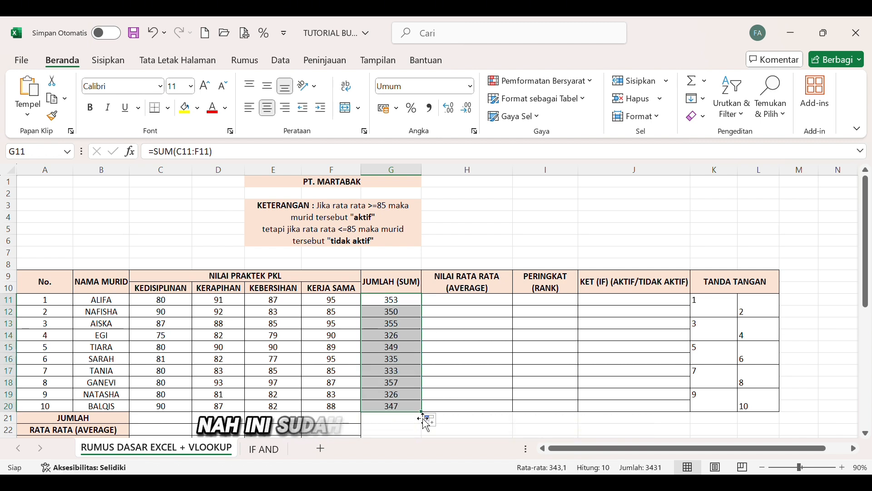
# Enter =AVERAGE(C11:F11) in H11 for the NILAI RATA RATA column and fill it down to H20.
pyautogui.click(455, 305)
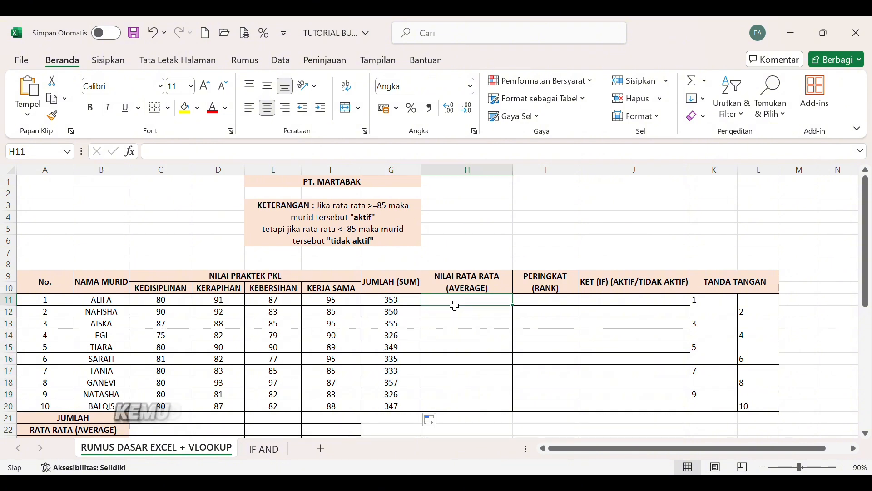
pyautogui.click(261, 159)
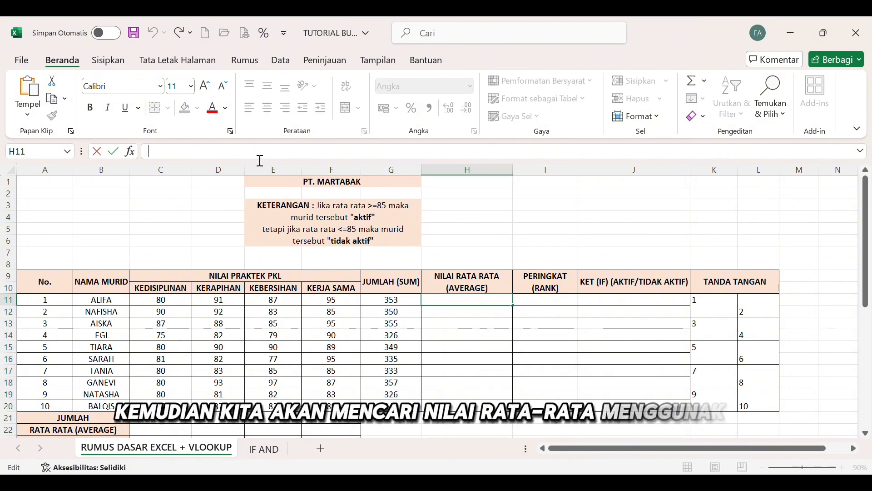
pyautogui.write('=AVERAGE')
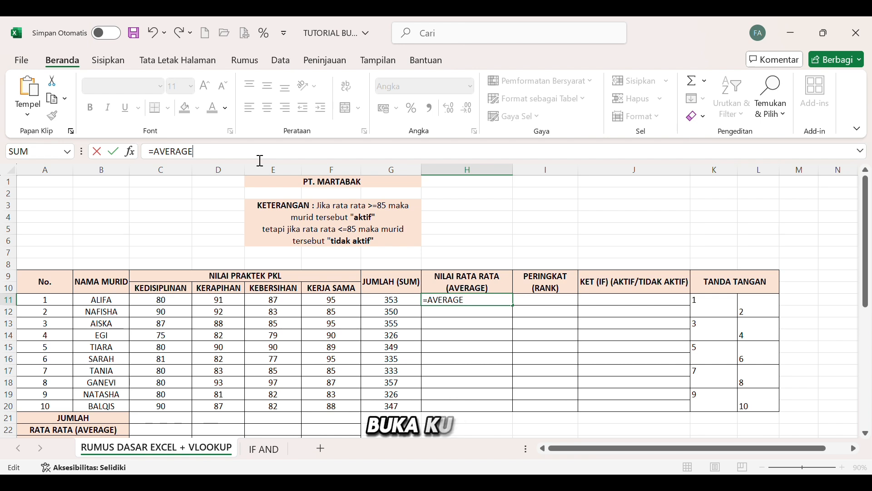
pyautogui.write('(')
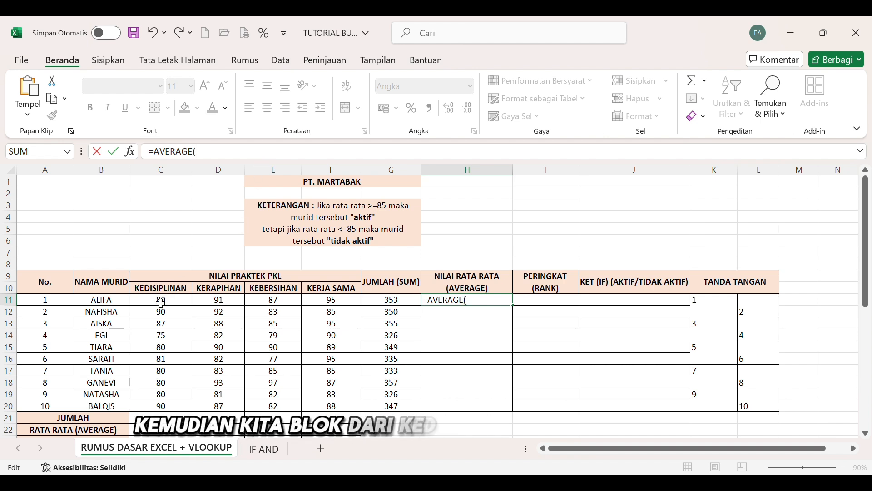
pyautogui.moveTo(161, 303); pyautogui.dragTo(326, 308)
pyautogui.press('Return')
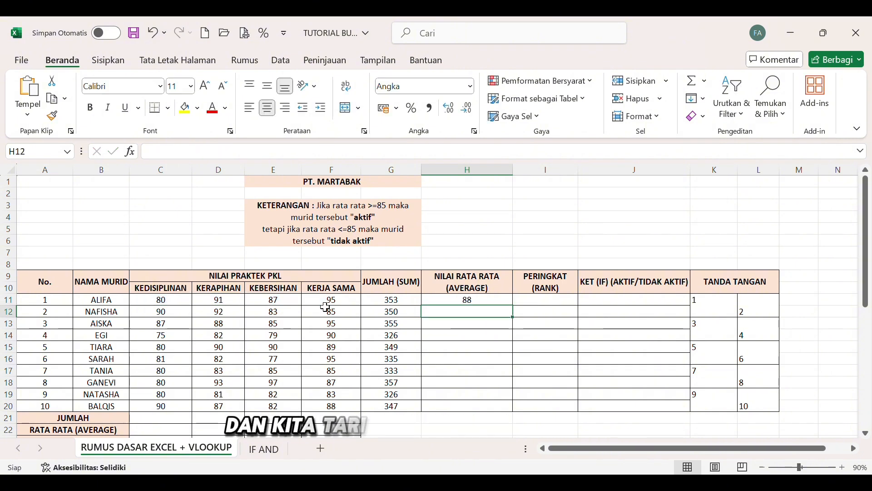
pyautogui.click(504, 303)
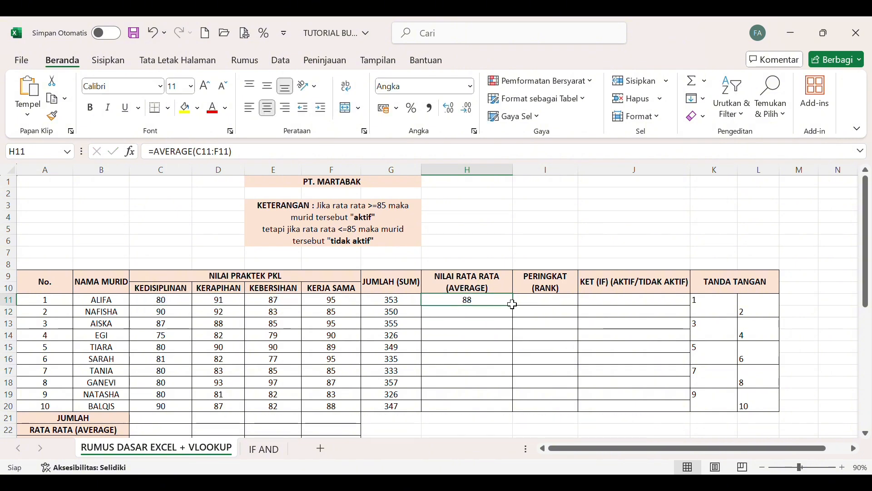
pyautogui.moveTo(518, 311); pyautogui.dragTo(518, 422)
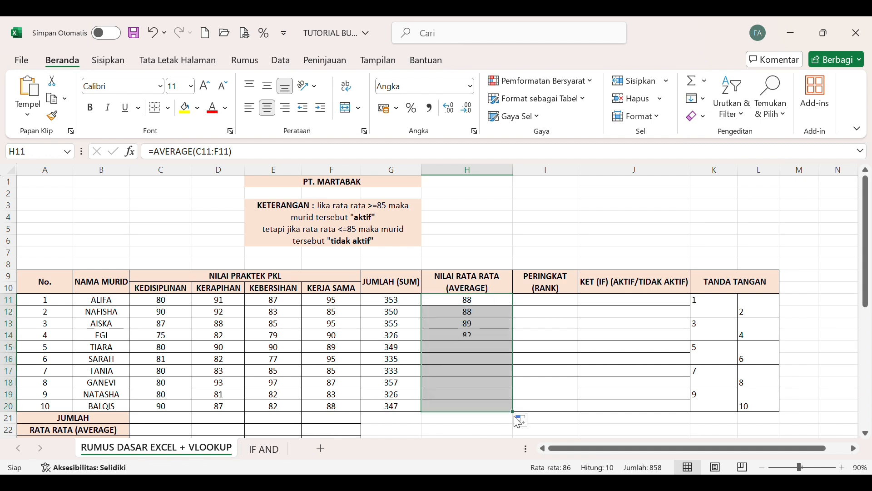
# Enter =RANK(H11;$H$11:$H$20;0) in I11 for the PERINGKAT column, with the averages range made absolute.
pyautogui.click(542, 304)
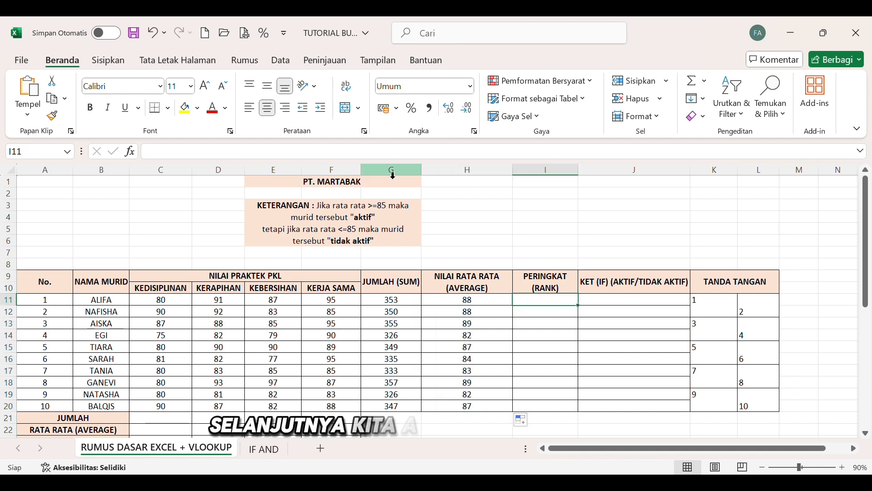
pyautogui.click(385, 158)
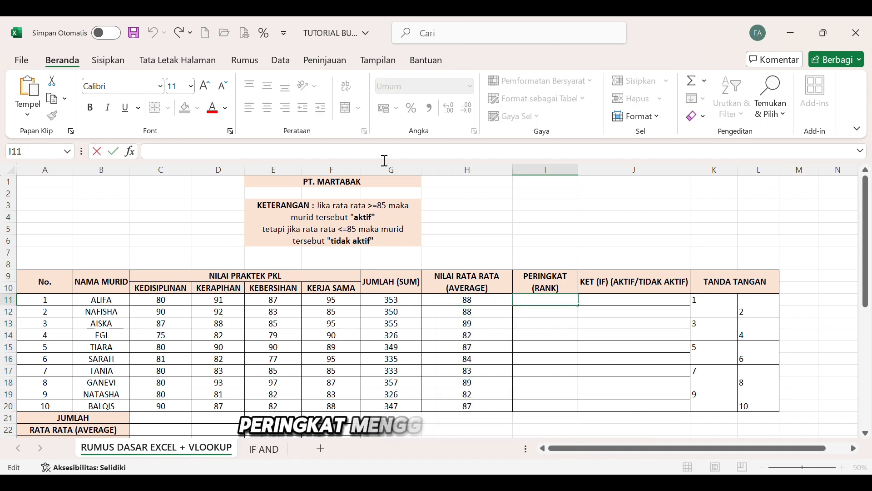
pyautogui.write('=')
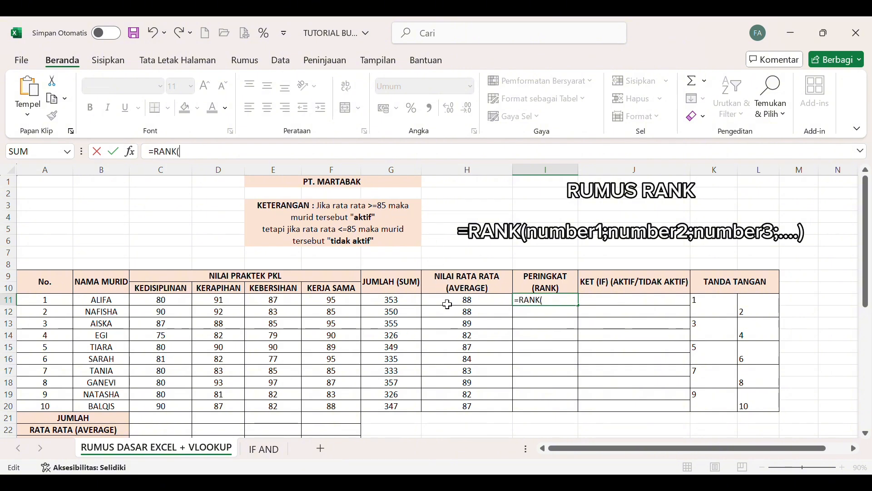
pyautogui.write('RANK(')
pyautogui.click(447, 304)
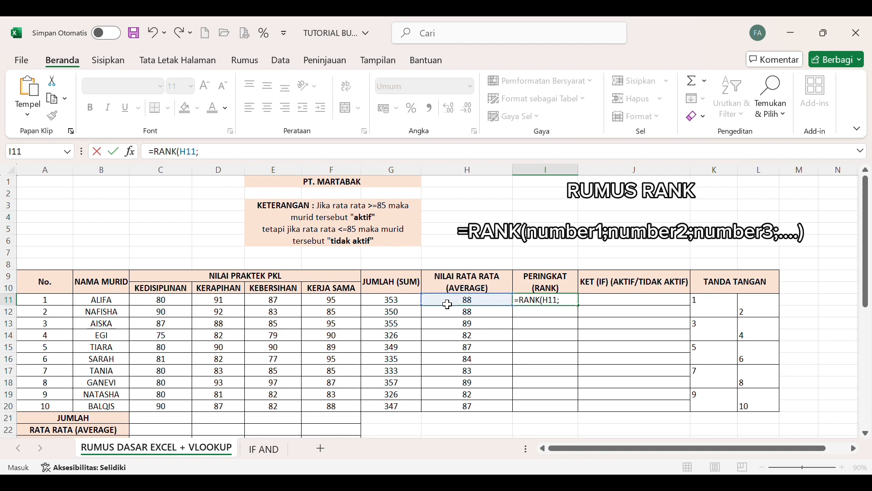
pyautogui.write(';')
pyautogui.moveTo(448, 304); pyautogui.dragTo(458, 414)
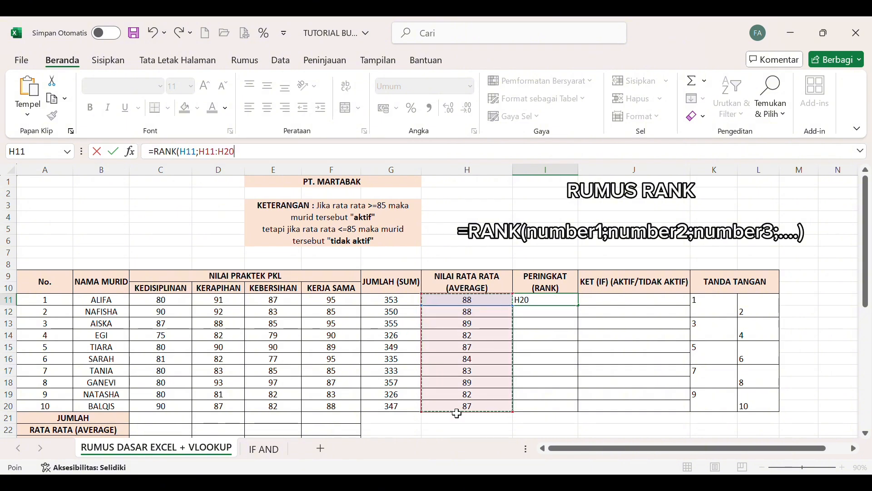
pyautogui.press('F4')
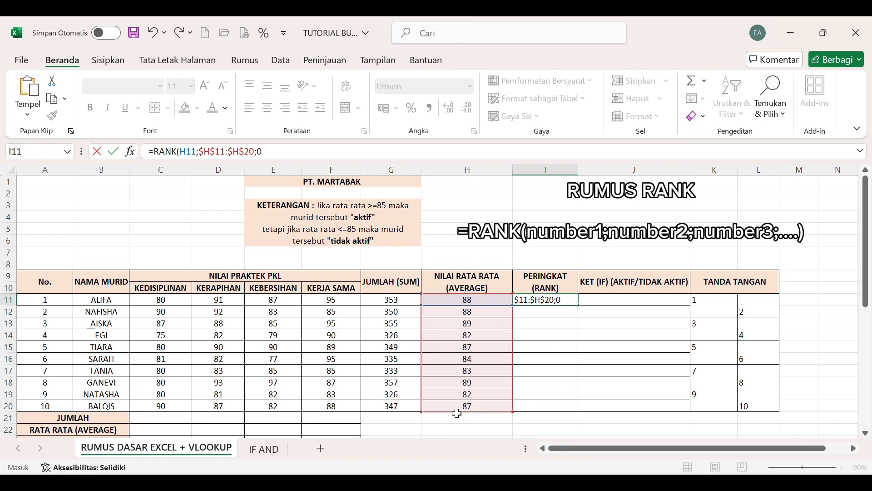
pyautogui.press('Return')
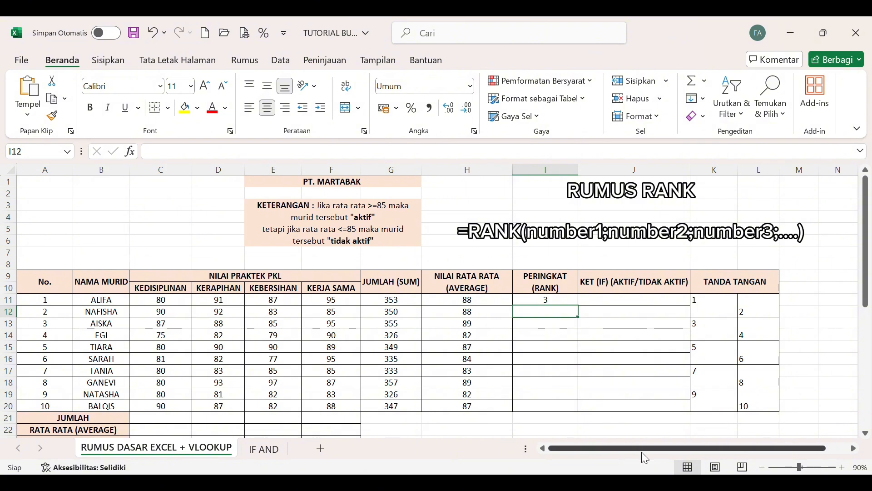
# Fill the PERINGKAT formula from I11 down to I20.
pyautogui.click(635, 417)
pyautogui.click(565, 305)
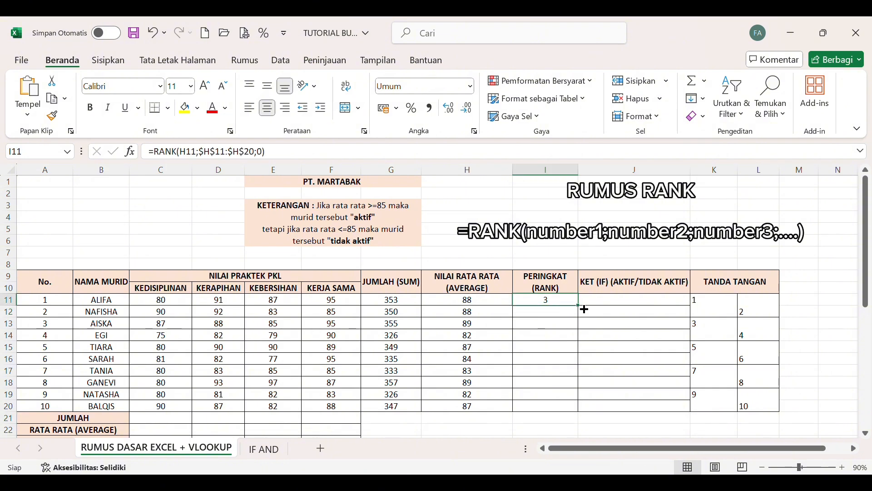
pyautogui.moveTo(583, 309); pyautogui.dragTo(583, 314)
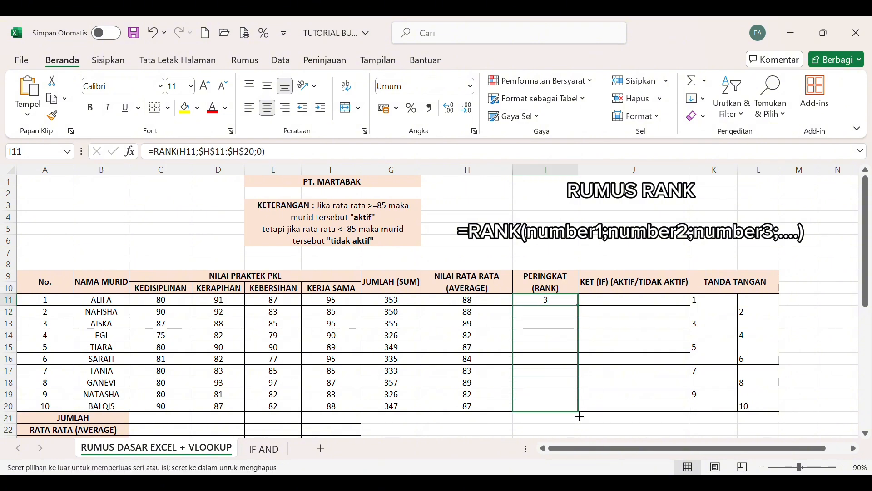
pyautogui.moveTo(580, 417); pyautogui.dragTo(578, 416)
pyautogui.click(551, 362)
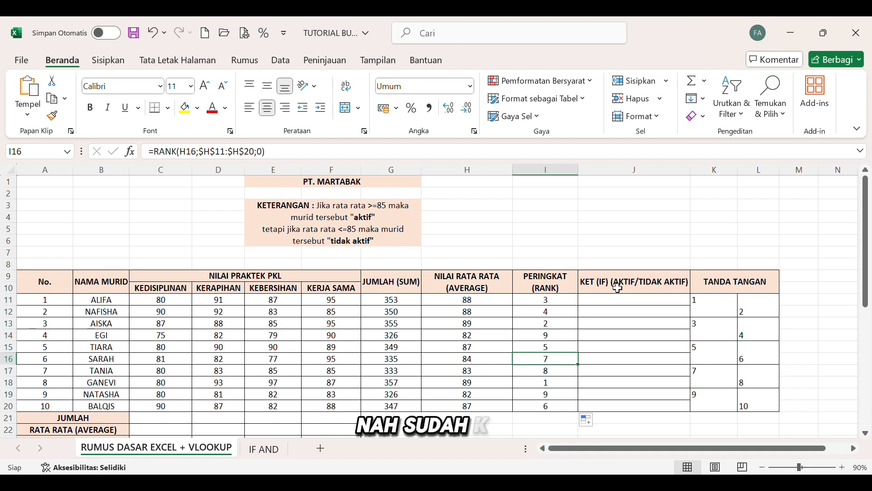
# Enter =IF(H11>=85;"AKTIF";"TIDAK AKTIF") in J11 for the KET column.
pyautogui.click(617, 302)
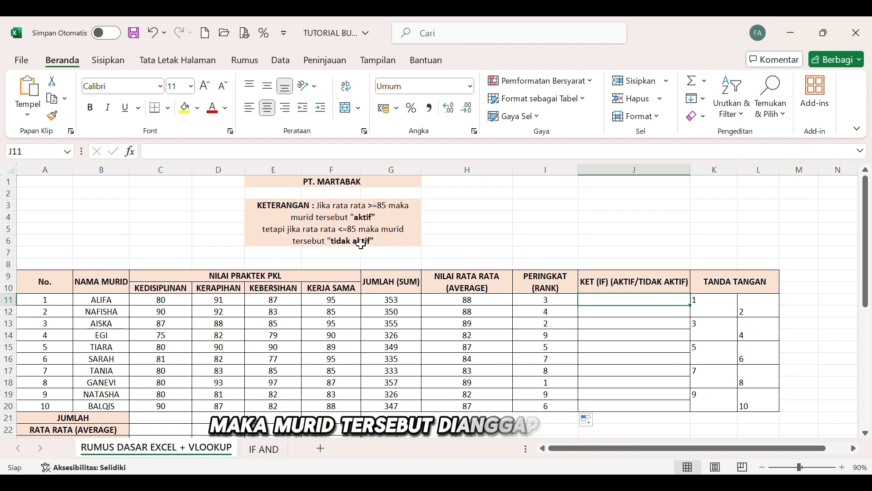
pyautogui.click(342, 154)
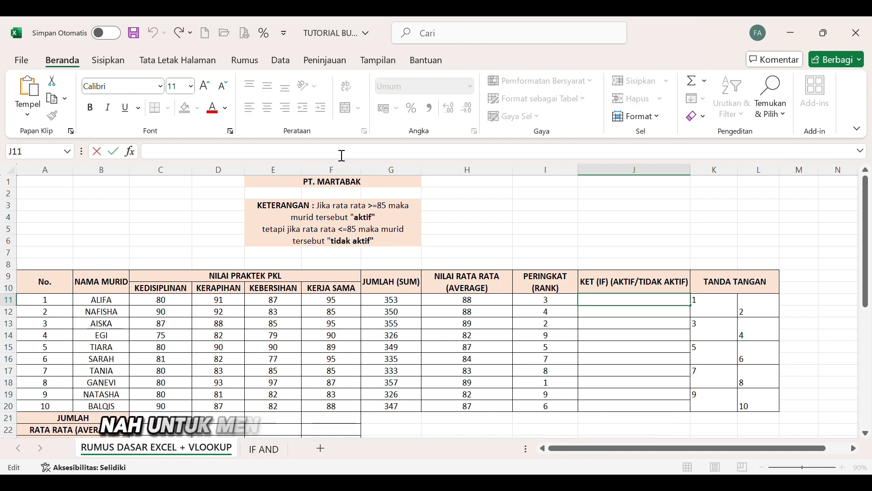
pyautogui.write('=')
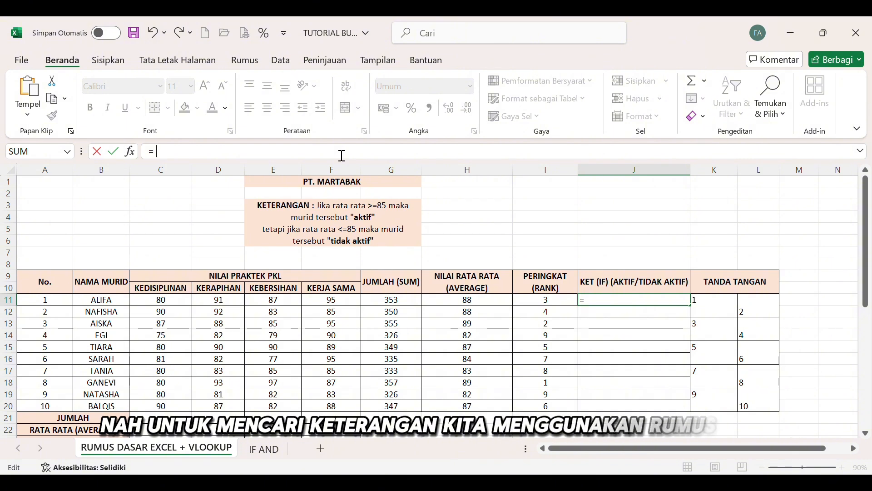
pyautogui.write('IF')
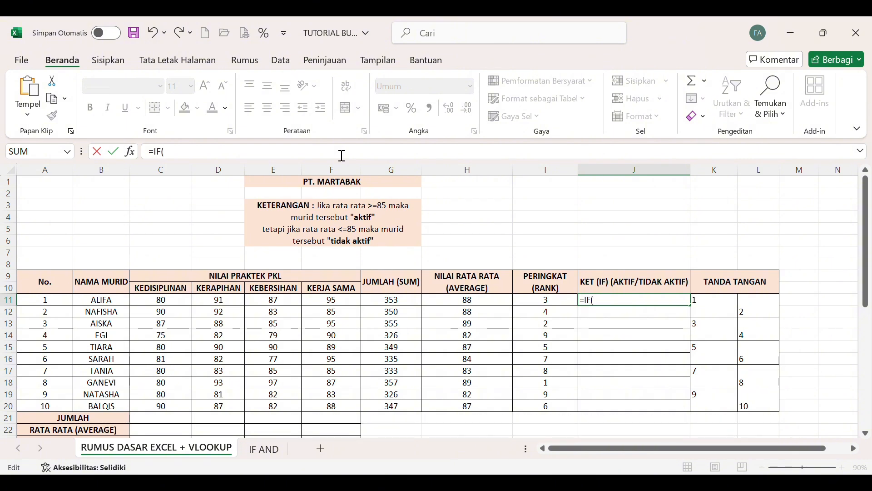
pyautogui.write('(')
pyautogui.click(453, 303)
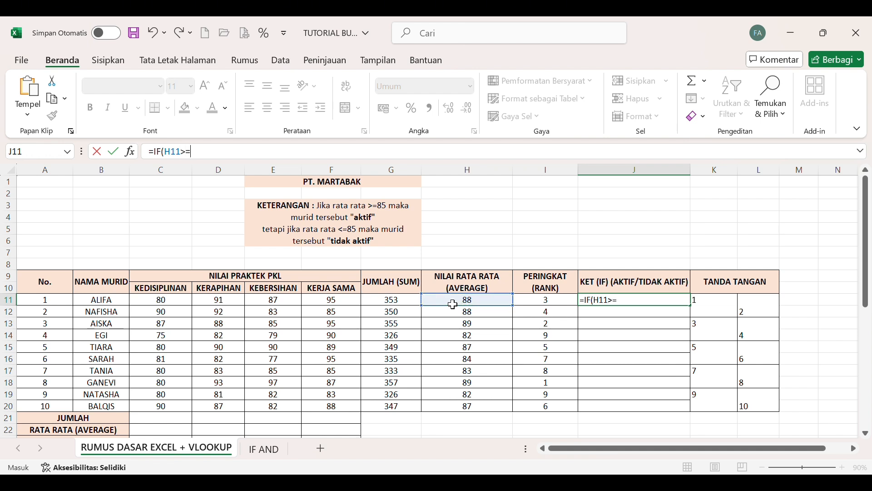
pyautogui.write('>=85;"AKTIF";"TIDAK AKTIF')
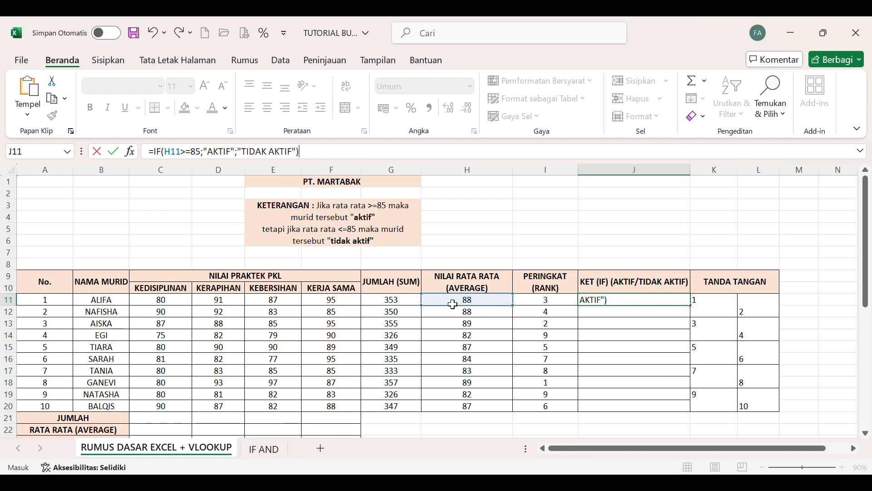
pyautogui.press('Return')
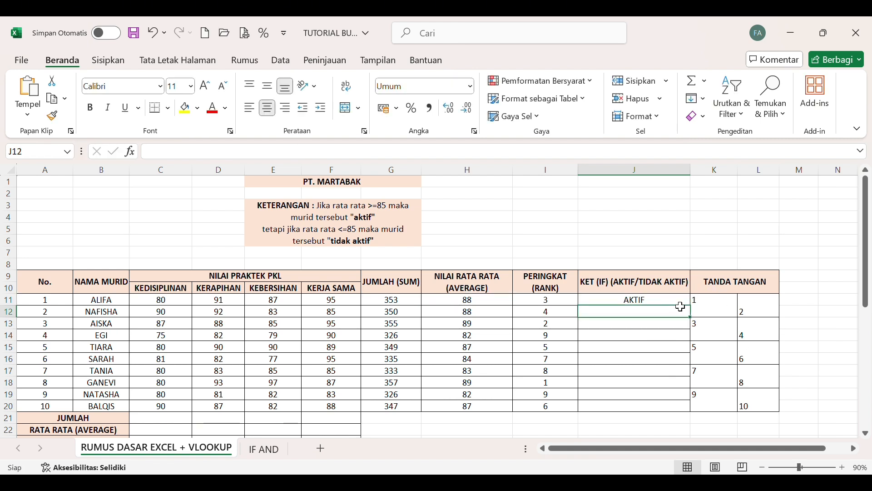
# Fill the KET status formula from J11 down to J20.
pyautogui.press('Up')
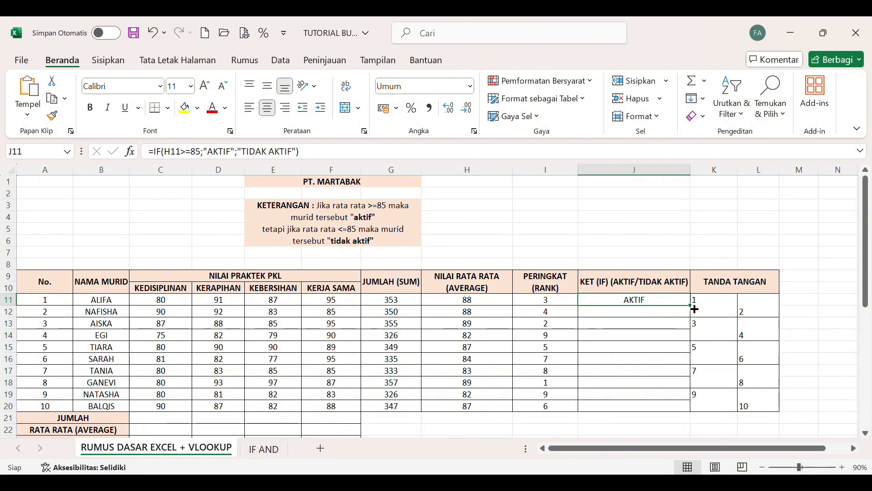
pyautogui.moveTo(695, 309); pyautogui.dragTo(694, 338)
pyautogui.moveTo(686, 422); pyautogui.dragTo(686, 423)
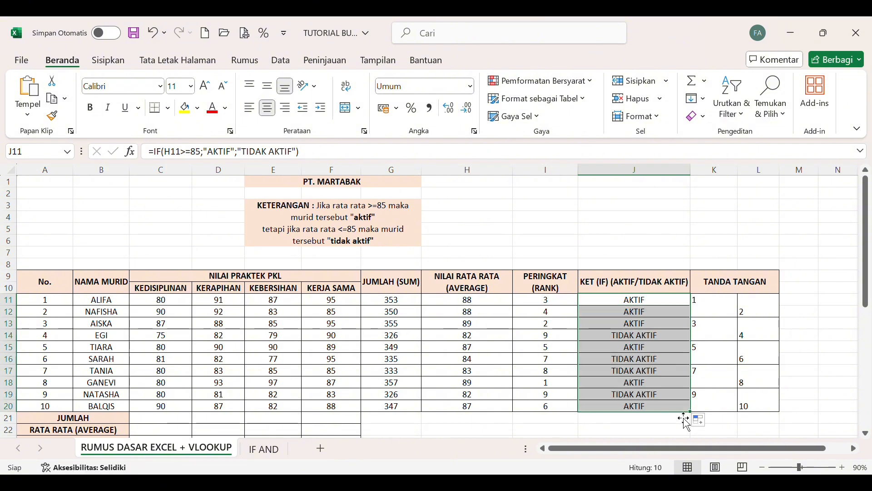
pyautogui.click(633, 352)
# Enter =SUM(C11) in C21, in the JUMLAH row under KEDISIPLINAN.
pyautogui.scroll(-2, 631, 359)
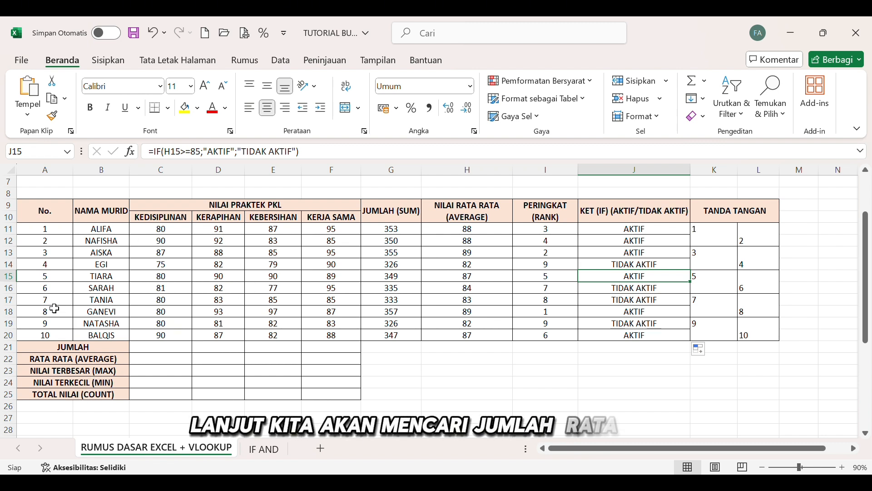
pyautogui.click(172, 352)
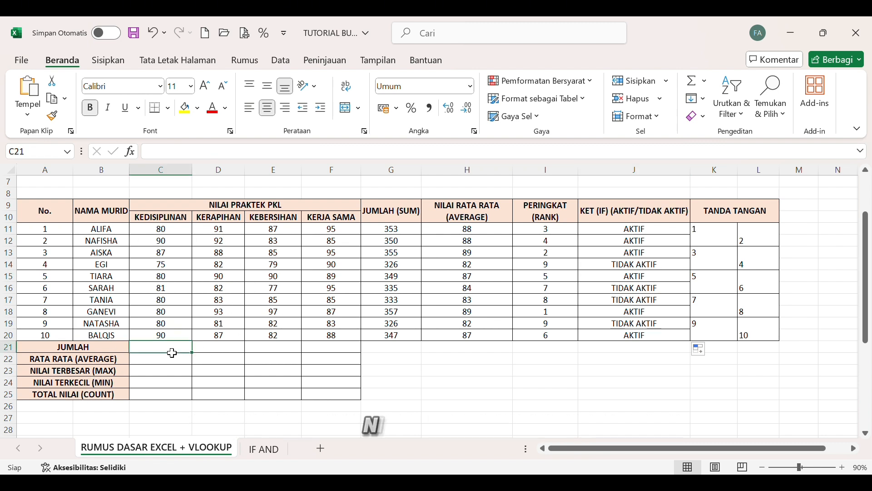
pyautogui.write('=')
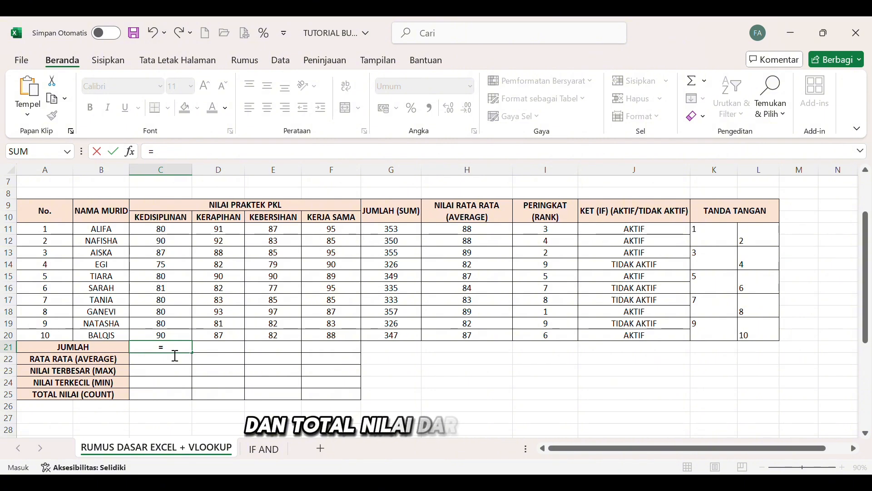
pyautogui.write('SUM(')
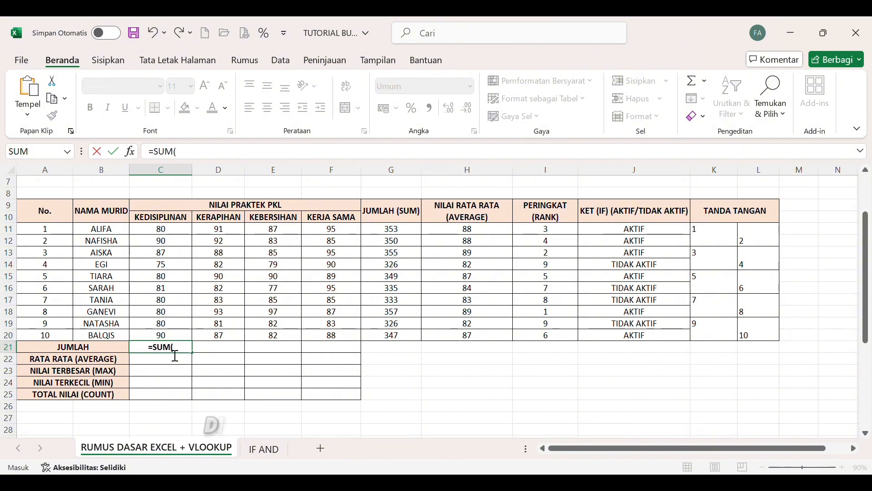
pyautogui.click(160, 228)
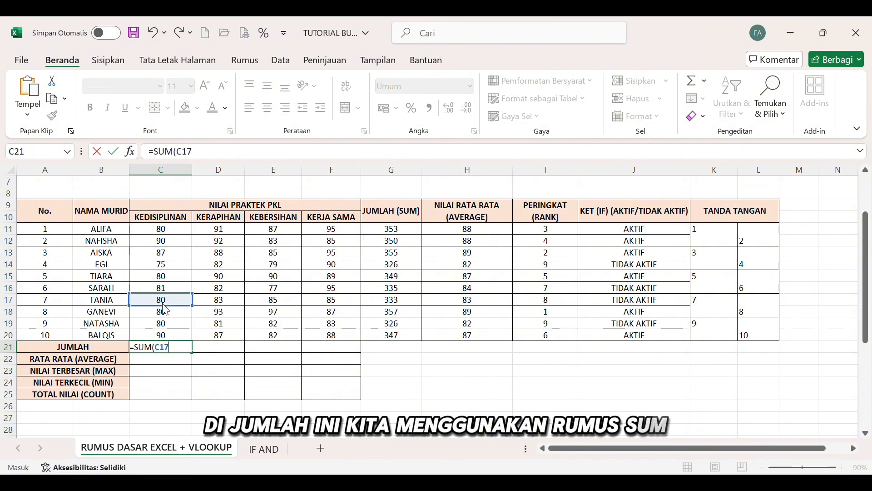
pyautogui.click(160, 237)
pyautogui.click(162, 230)
pyautogui.moveTo(171, 231)
pyautogui.mouseDown()
pyautogui.moveTo(185, 287)
pyautogui.moveTo(171, 234)
pyautogui.mouseUp()
pyautogui.click(171, 351)
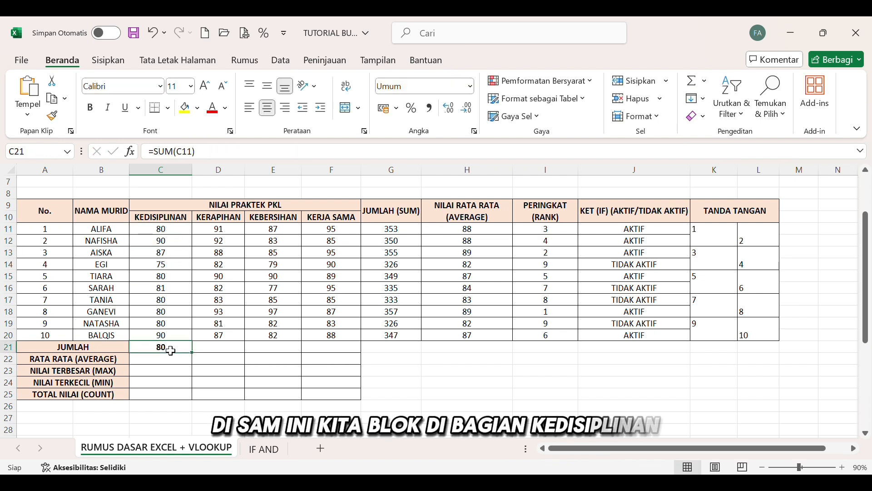
# Correct the JUMLAH formula in C21 to =SUM(C11:C20) so it covers all KEDISIPLINAN scores.
pyautogui.click(227, 158)
pyautogui.press('BackSpace')
pyautogui.press('BackSpace')
pyautogui.press('BackSpace')
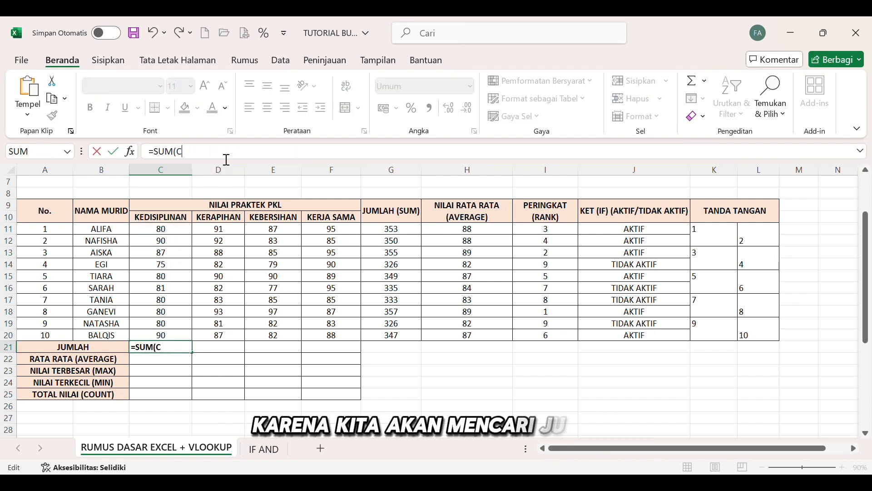
pyautogui.moveTo(175, 232); pyautogui.dragTo(182, 339)
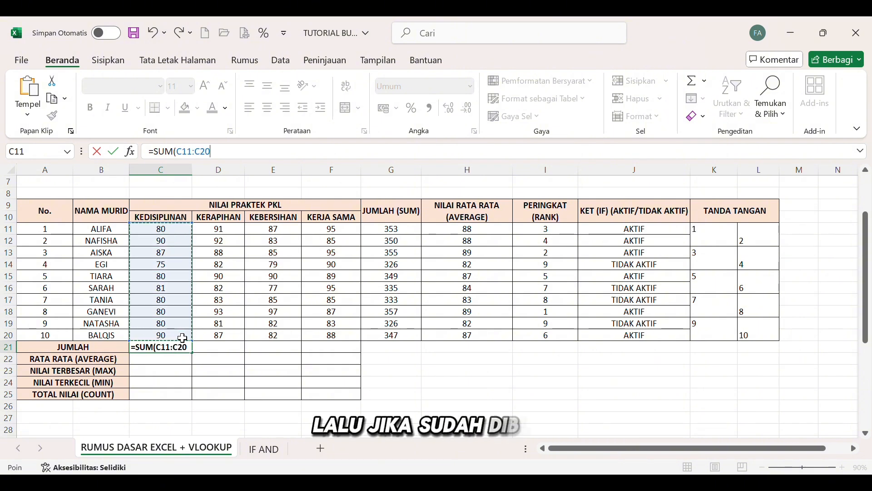
pyautogui.write(')')
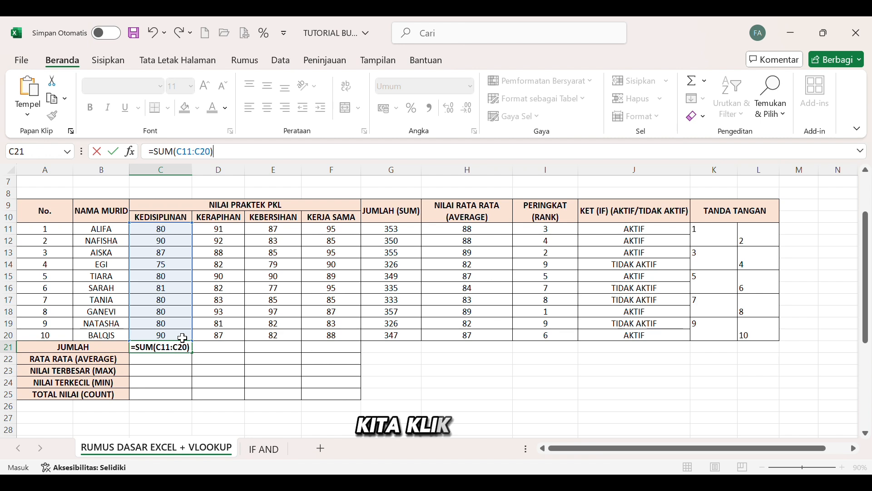
pyautogui.press('Return')
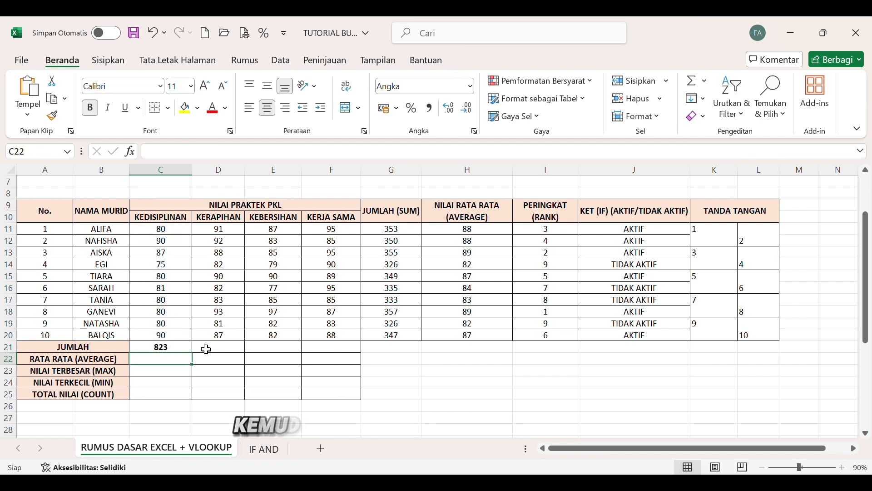
# Enter =SUM(D11:D20) in D21, in the JUMLAH row under KERAPIHAN.
pyautogui.click(219, 350)
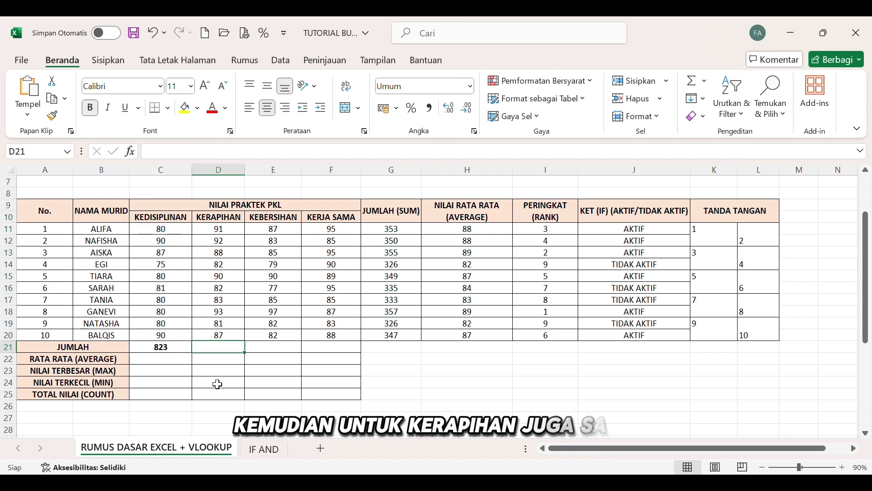
pyautogui.write('=SUM')
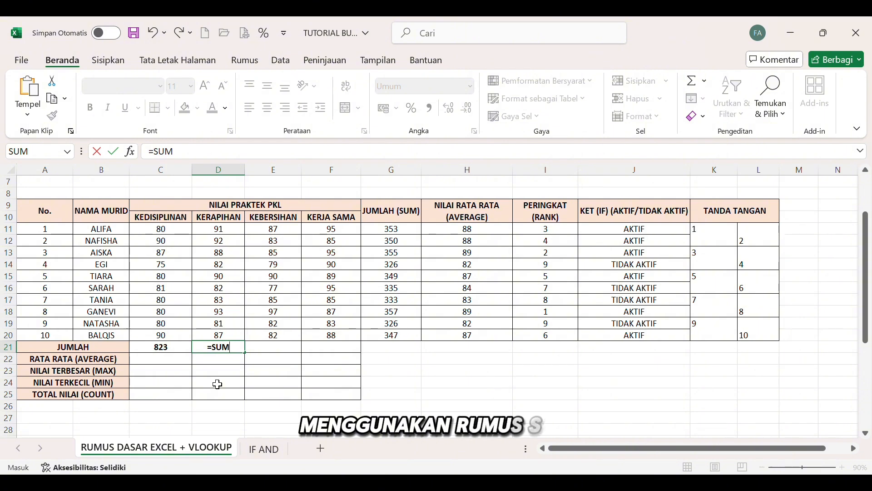
pyautogui.write('(')
pyautogui.moveTo(222, 230); pyautogui.dragTo(245, 338)
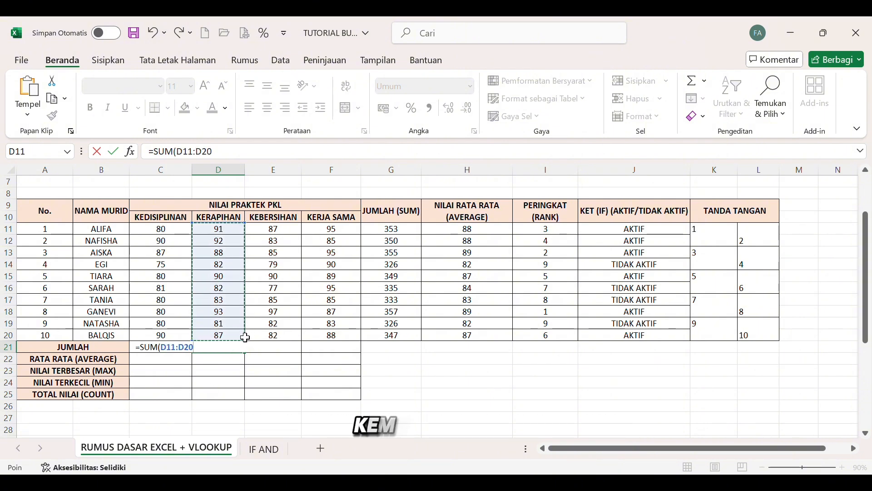
pyautogui.write(')')
pyautogui.press('Return')
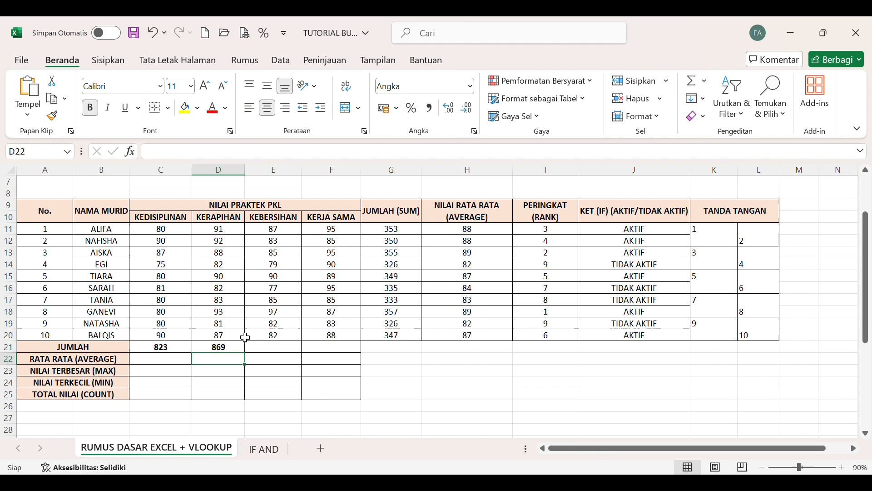
# Enter =SUM(E11:E20) in E21, in the JUMLAH row under KEBERSIHAN.
pyautogui.click(269, 350)
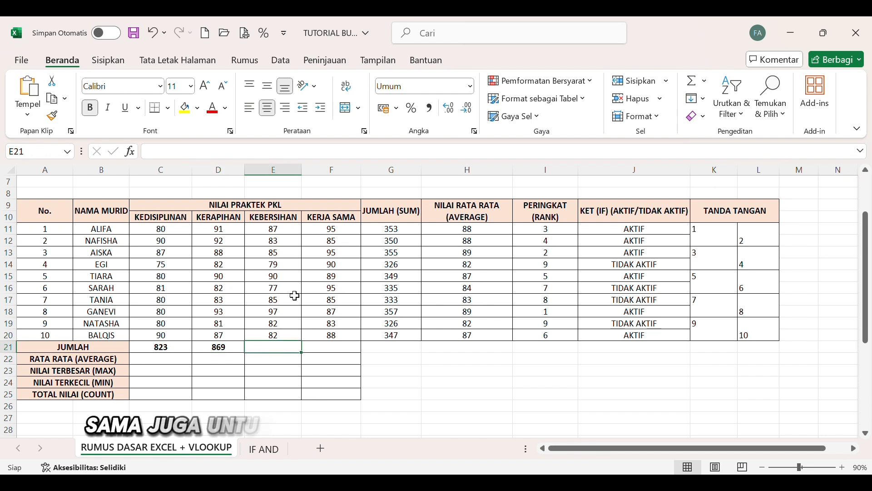
pyautogui.write('=SU')
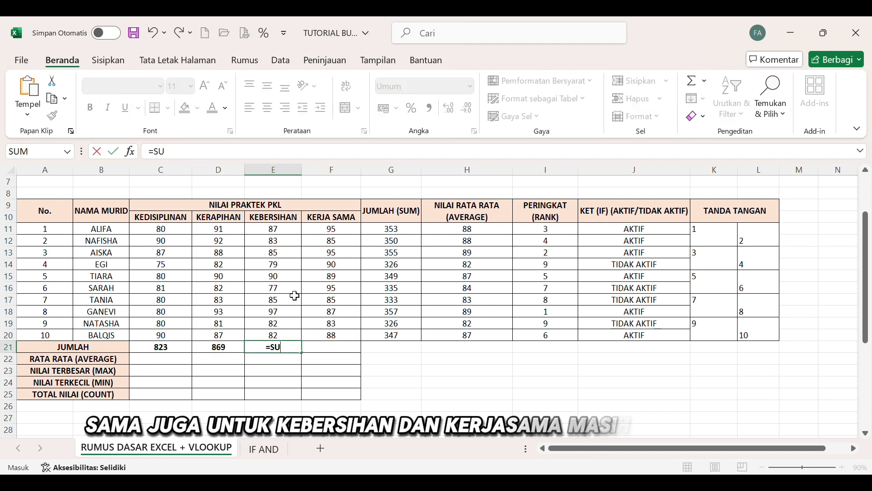
pyautogui.write('M(')
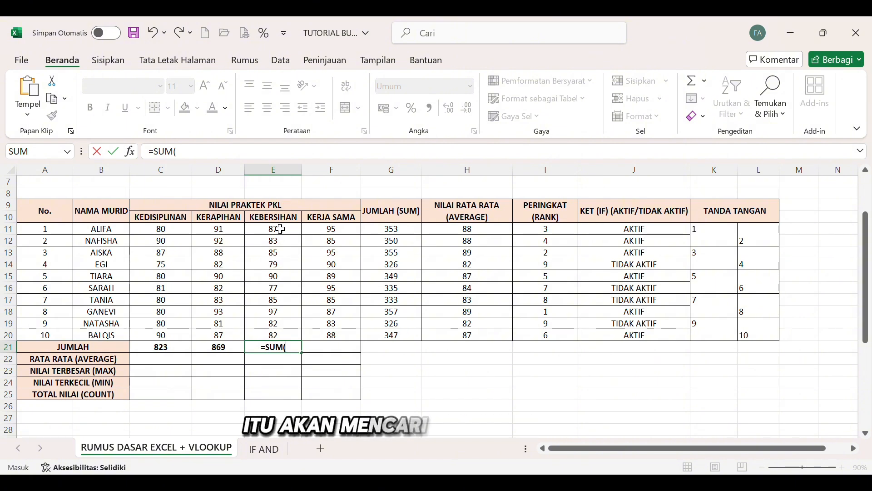
pyautogui.moveTo(282, 229); pyautogui.dragTo(301, 339)
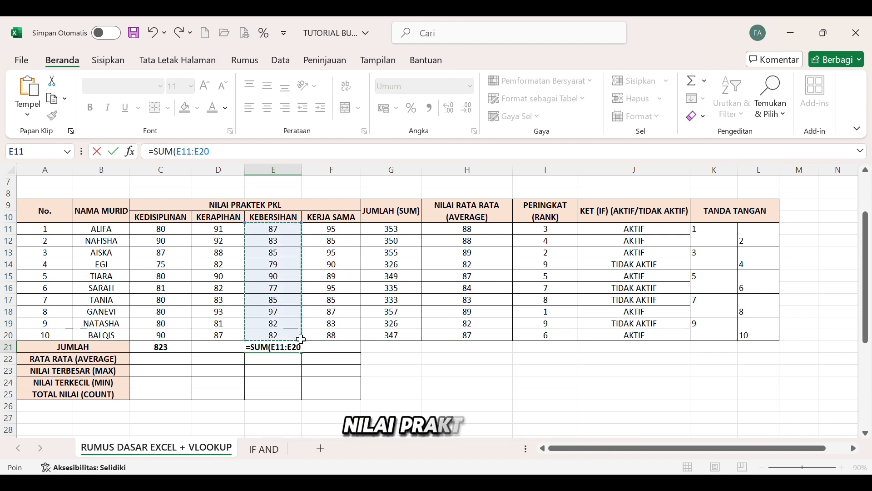
pyautogui.write(')')
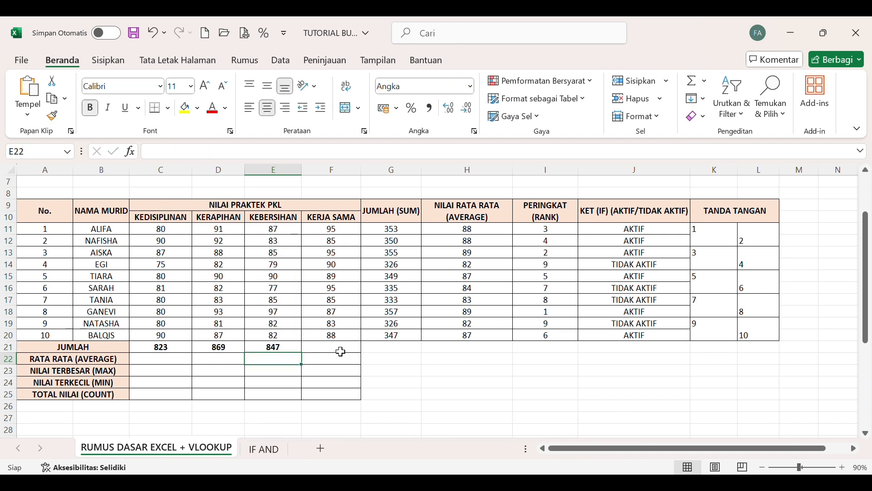
# Enter =SUM(F11:F20) in F21, in the JUMLAH row under KERJA SAMA.
pyautogui.click(341, 351)
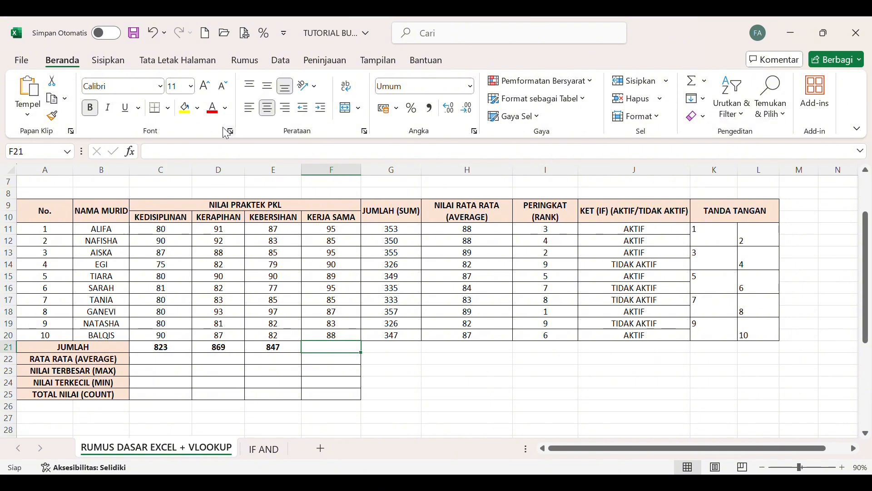
pyautogui.write('=SUM(F11:F13')
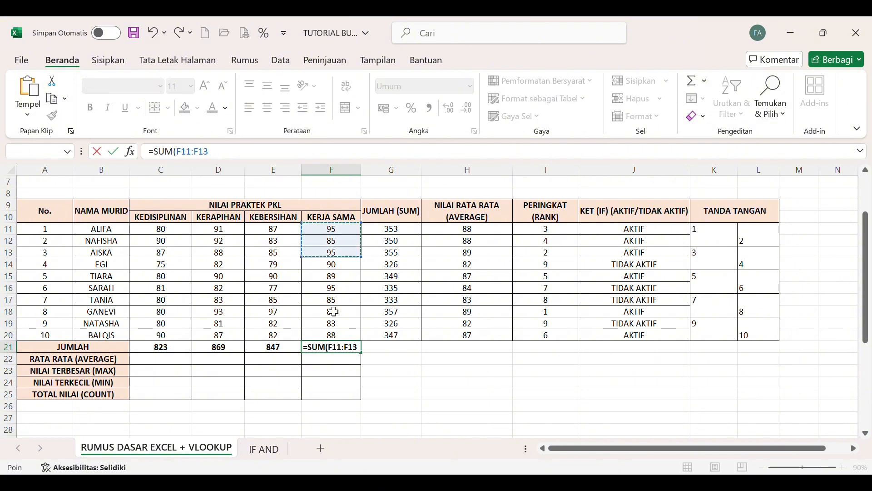
pyautogui.moveTo(333, 312); pyautogui.dragTo(336, 338)
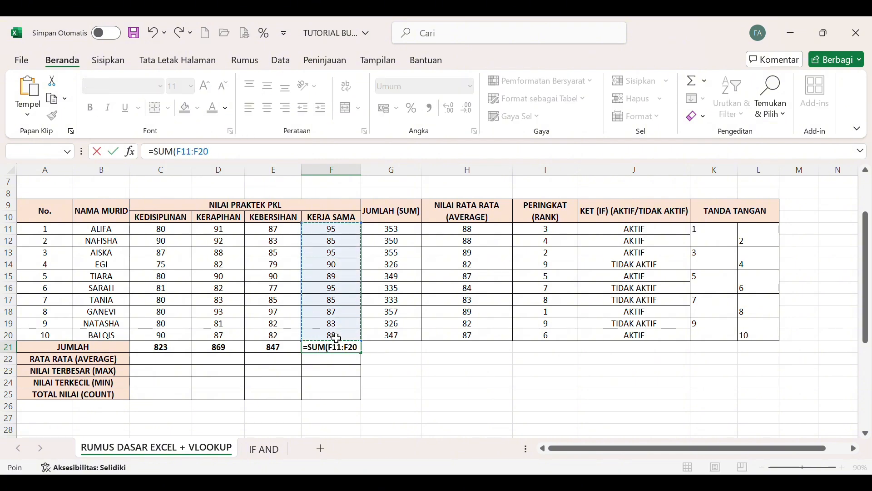
pyautogui.press('Return')
# Clear the automatically extended formulas from G21:J21 in the JUMLAH row.
pyautogui.moveTo(393, 354); pyautogui.dragTo(654, 353)
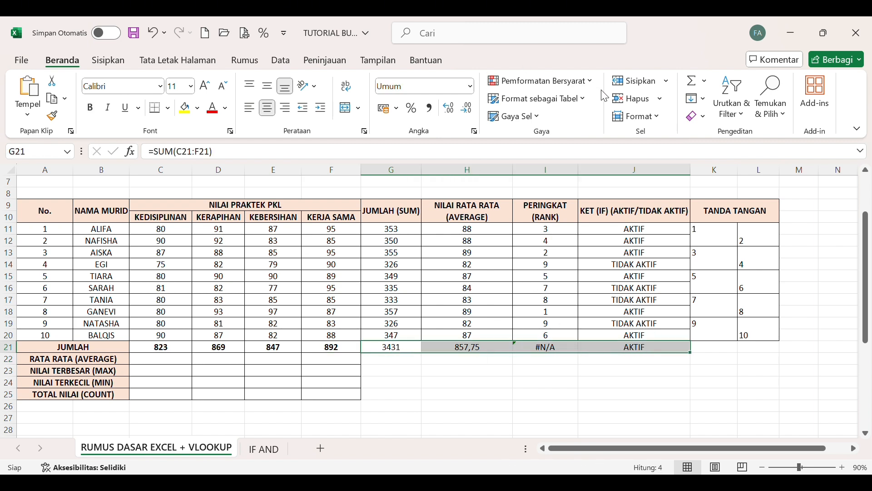
pyautogui.moveTo(510, 407); pyautogui.dragTo(197, 351)
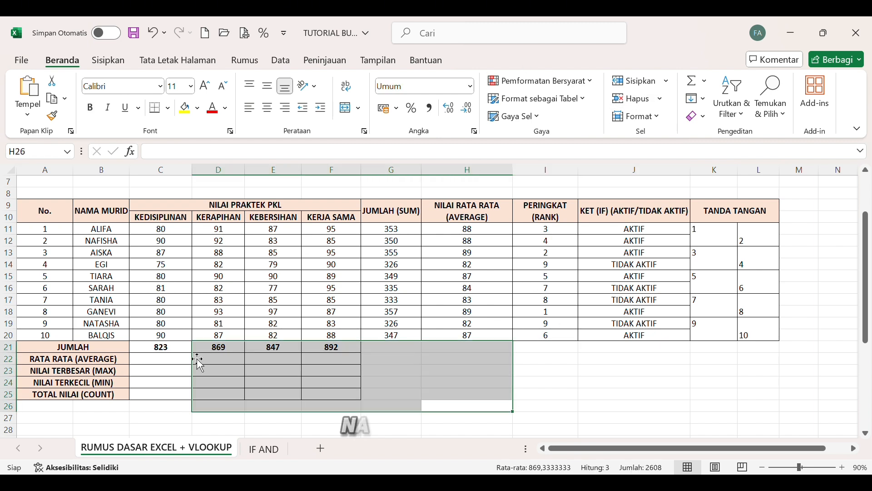
pyautogui.click(222, 363)
# Enter =AVERAGE(C11:C20) in C22, in the RATA RATA row under KEDISIPLINAN.
pyautogui.click(177, 363)
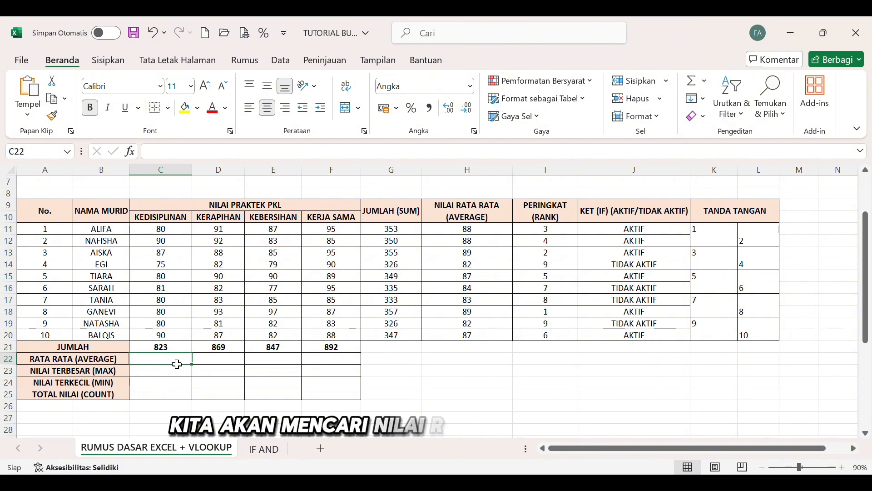
pyautogui.write('=AV')
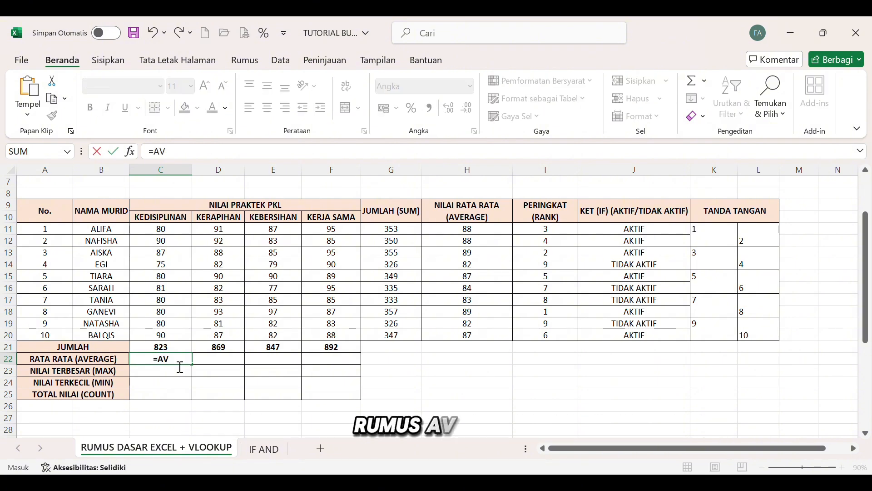
pyautogui.write('ERAGE(')
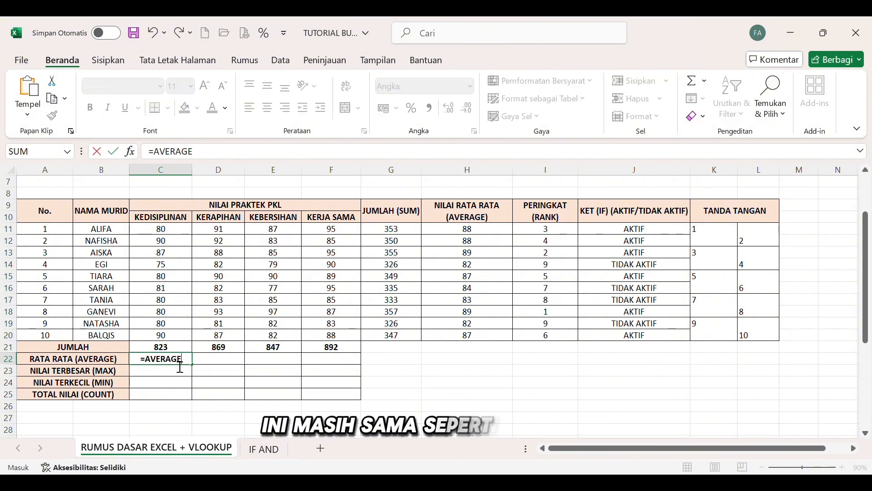
pyautogui.click(175, 236)
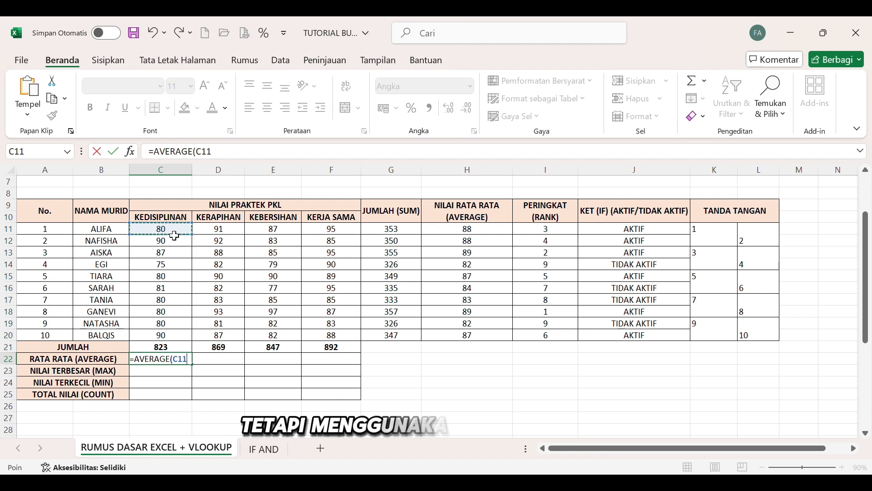
pyautogui.moveTo(174, 235); pyautogui.dragTo(184, 339)
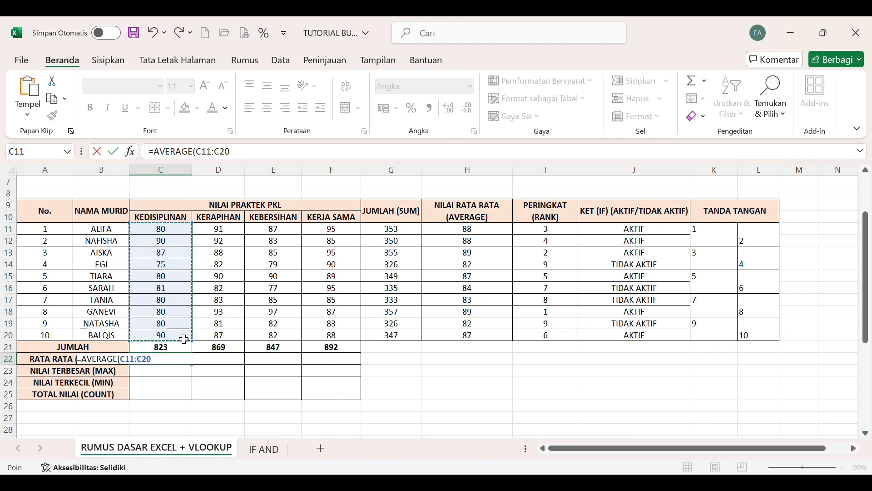
pyautogui.press('Return')
# Enter =AVERAGE(D11:D20) in D22, in the RATA RATA row under KERAPIHAN.
pyautogui.click(232, 363)
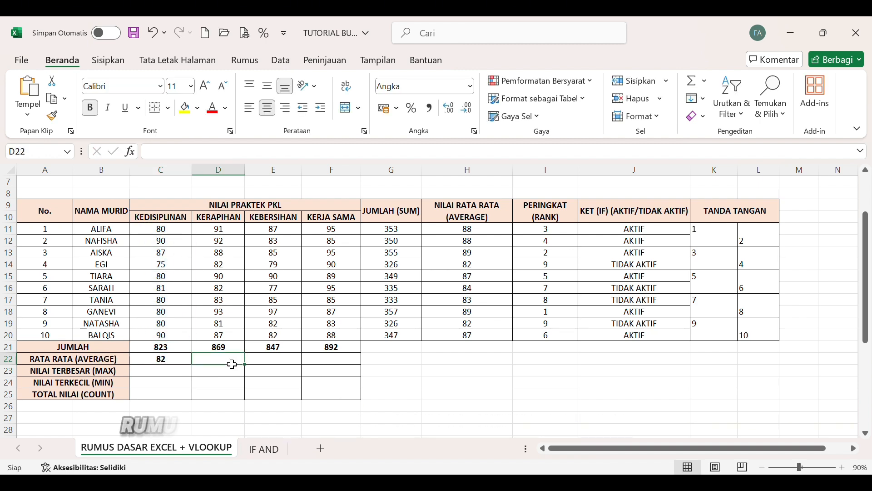
pyautogui.write('=AVERAGE(')
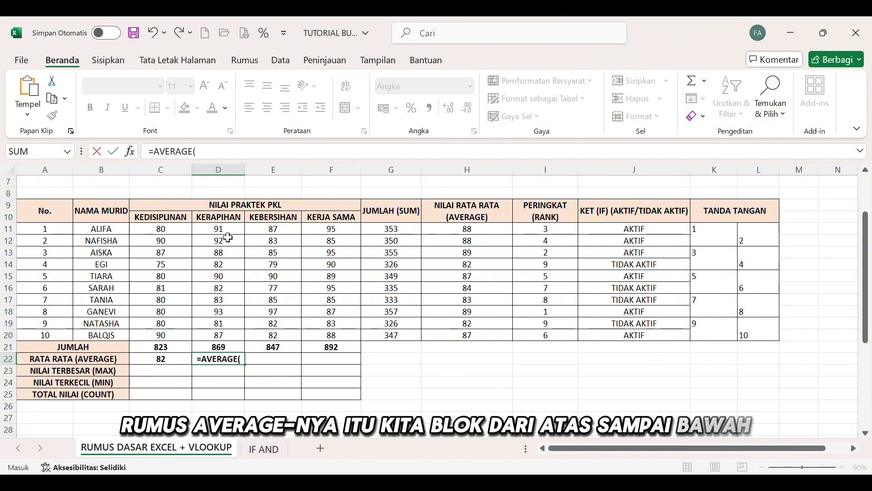
pyautogui.moveTo(230, 231); pyautogui.dragTo(231, 337)
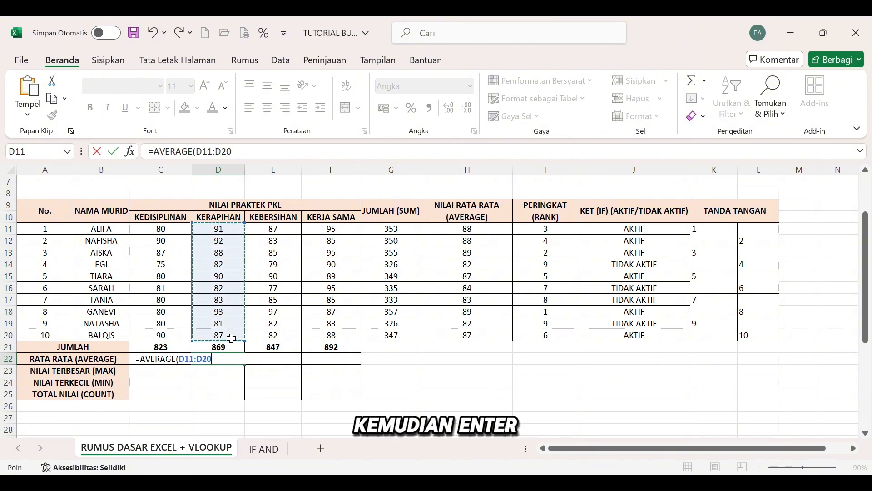
pyautogui.press('Return')
# Enter =AVERAGE(E11:E20) in E22, in the RATA RATA row under KEBERSIHAN.
pyautogui.click(282, 364)
pyautogui.write('=AEV')
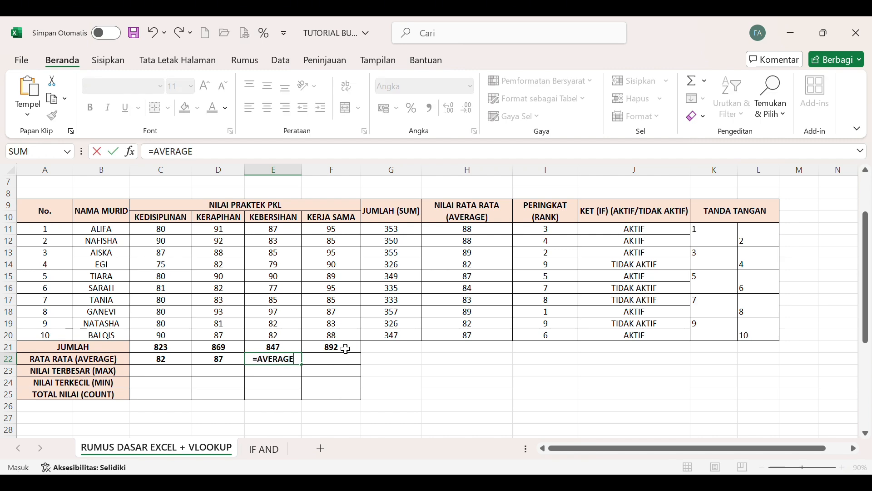
pyautogui.moveTo(297, 234); pyautogui.dragTo(296, 339)
pyautogui.press('Return')
# Enter =AVERAGE(F11:F20) in F22, in the RATA RATA row under KERJA SAMA.
pyautogui.click(340, 362)
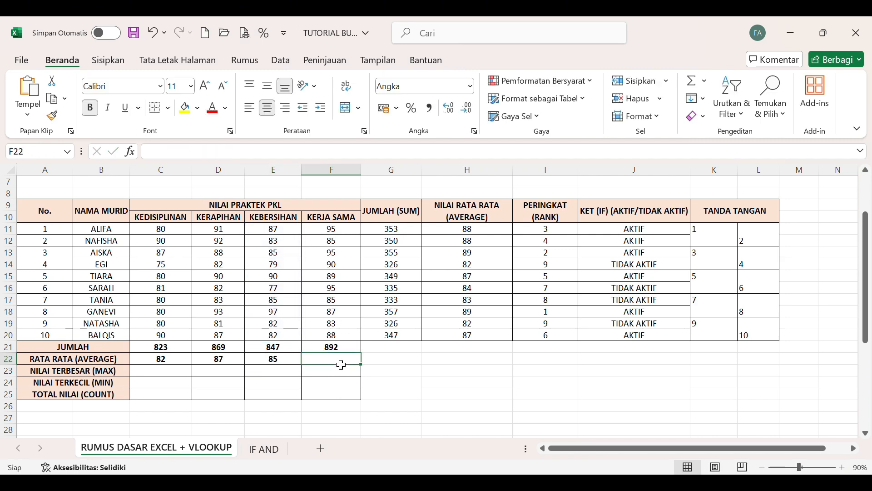
pyautogui.write('=AVERAGE(F11')
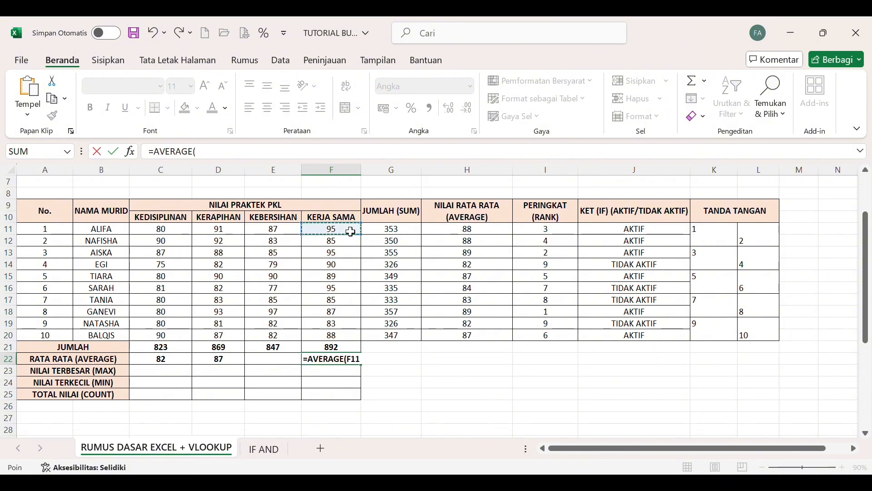
pyautogui.moveTo(351, 232); pyautogui.dragTo(332, 337)
pyautogui.press('Return')
# Enter =MAX(C11:C20) in C23, in the NILAI TERBESAR row under KEDISIPLINAN.
pyautogui.click(162, 371)
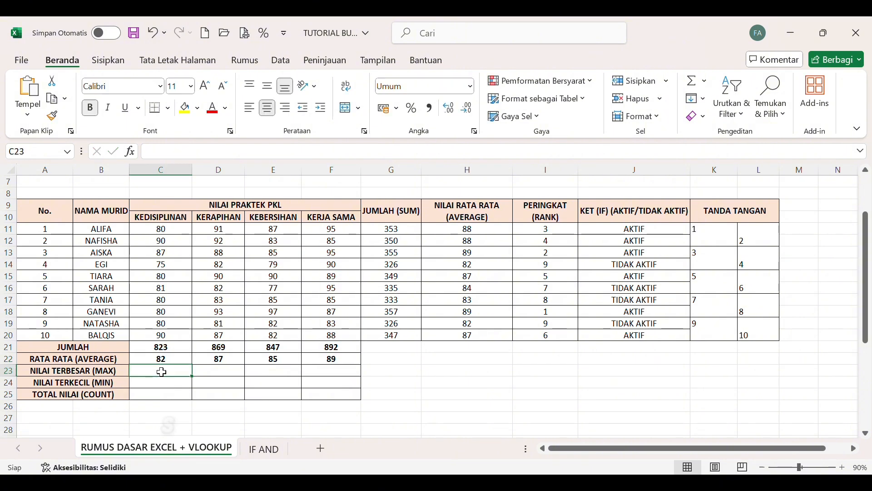
pyautogui.write('=MAX(')
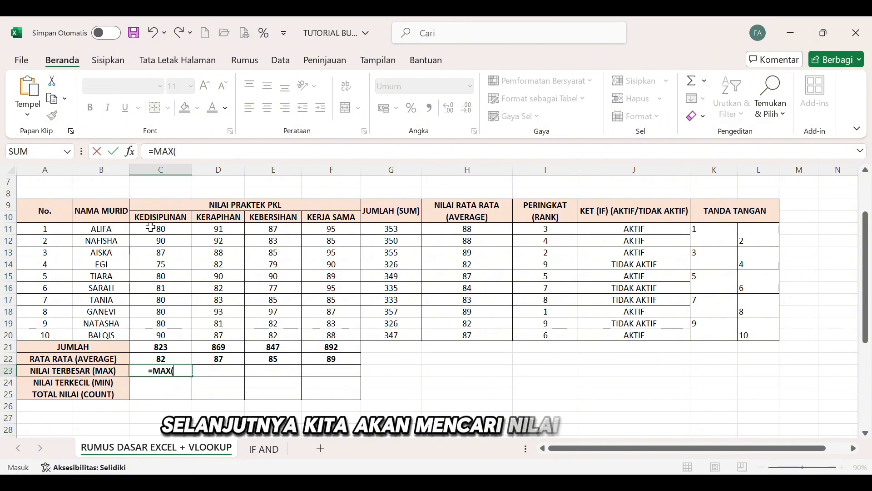
pyautogui.moveTo(151, 227); pyautogui.dragTo(146, 339)
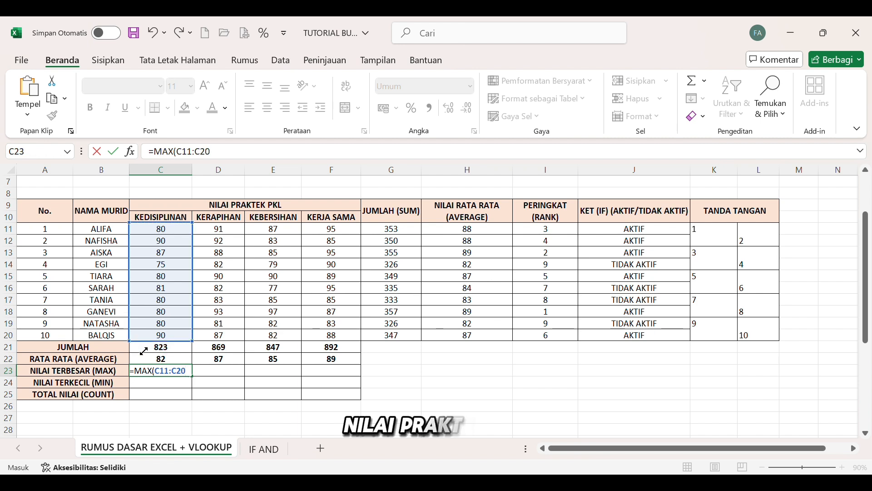
pyautogui.press('Return')
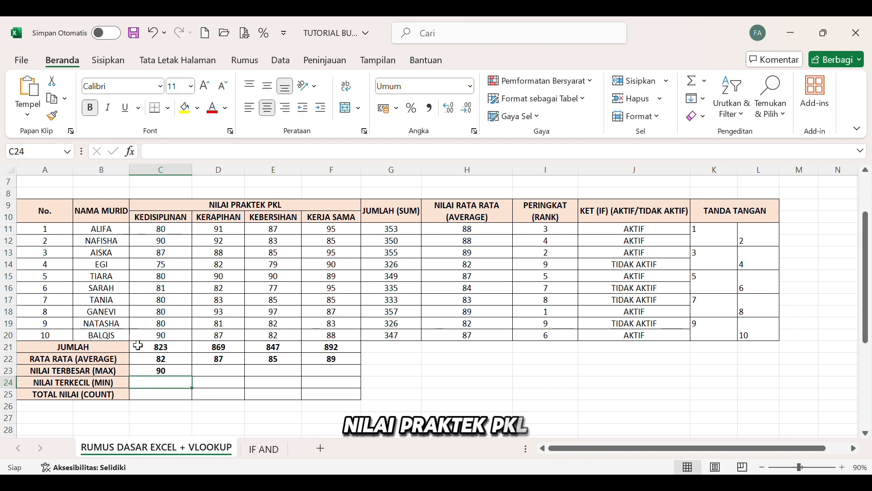
# Enter =MAX(D11:D20) in D23, in the NILAI TERBESAR row under KERAPIHAN.
pyautogui.click(229, 374)
pyautogui.write('=MAX(')
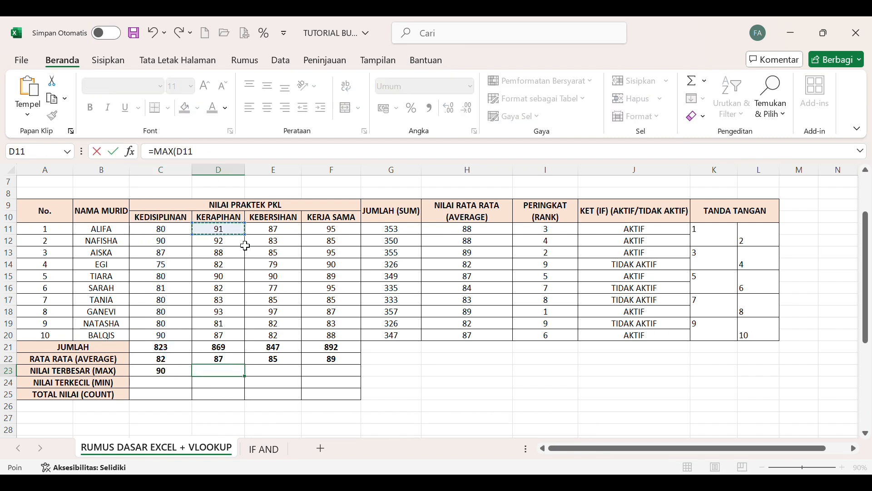
pyautogui.moveTo(245, 246); pyautogui.dragTo(230, 334)
pyautogui.press('Return')
# Enter =MAX(E11:E20) in E23, in the NILAI TERBESAR row under KEBERSIHAN.
pyautogui.click(282, 376)
pyautogui.write('=')
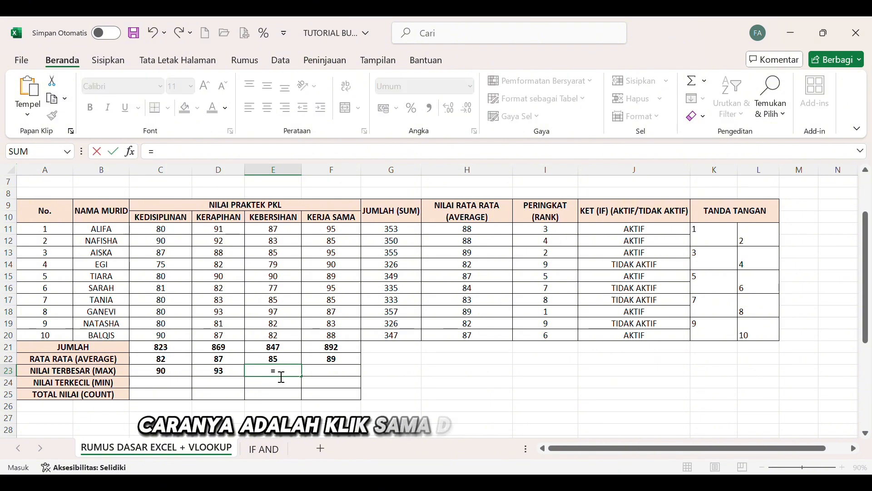
pyautogui.write('MAX(')
pyautogui.moveTo(273, 228); pyautogui.dragTo(274, 339)
pyautogui.press('Return')
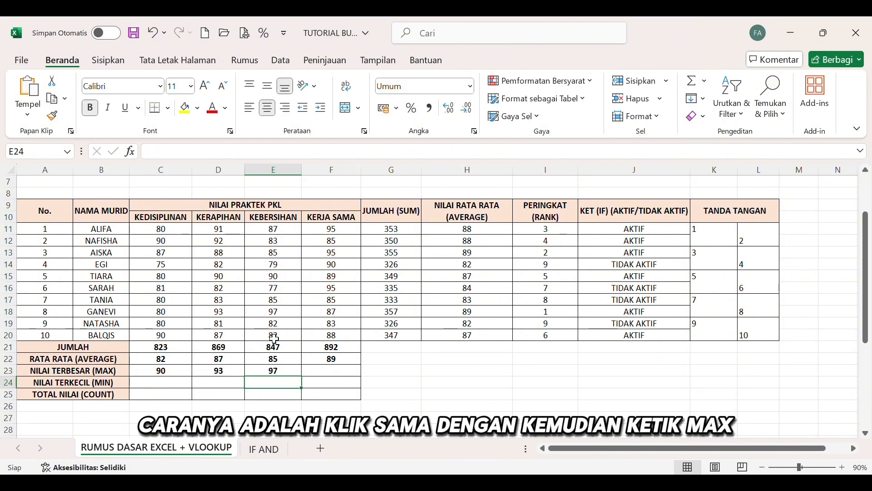
# Enter =MAX(F11:F20) in F23, in the NILAI TERBESAR row under KERJA SAMA.
pyautogui.click(325, 371)
pyautogui.write('=MAX(')
pyautogui.moveTo(321, 229); pyautogui.dragTo(345, 341)
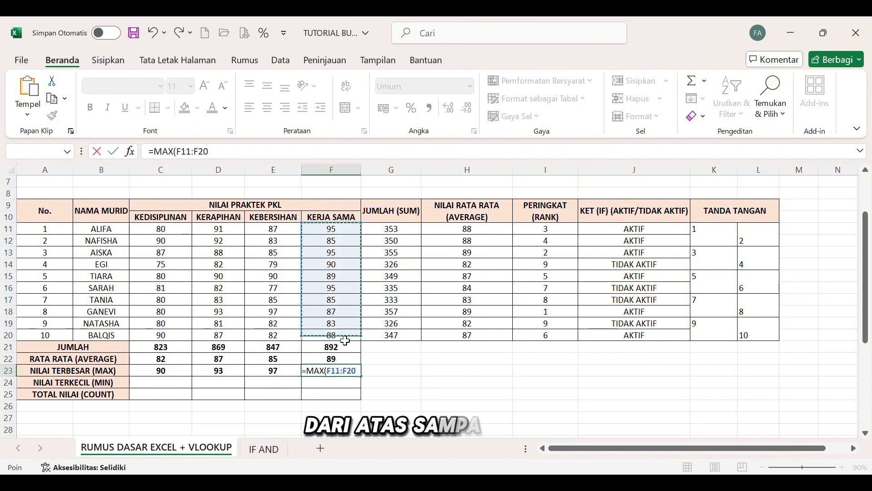
pyautogui.press('Return')
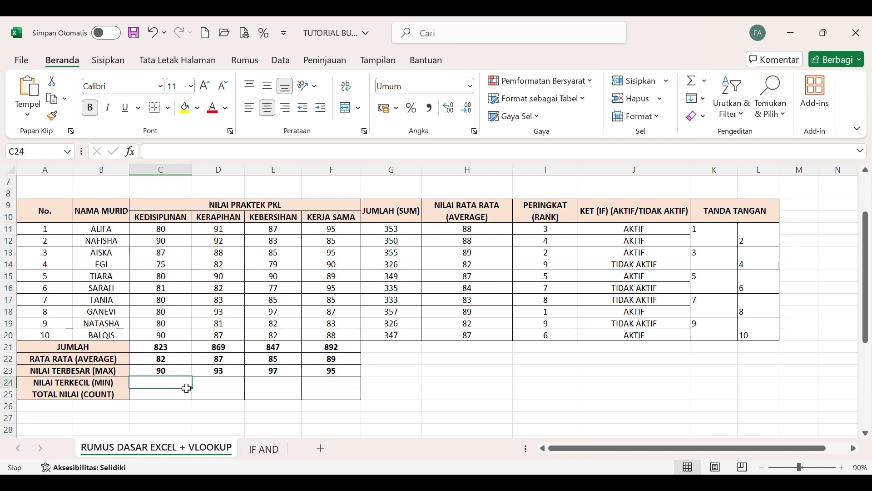
# Enter =MIN(C11:C20) in C24, in the NILAI TERKECIL row under KEDISIPLINAN.
pyautogui.write('=MIN')
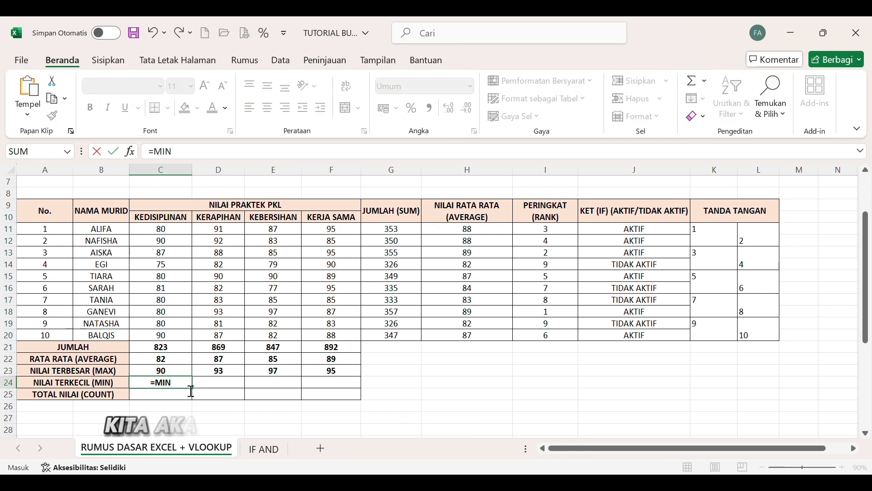
pyautogui.write('(')
pyautogui.moveTo(175, 230); pyautogui.dragTo(178, 335)
pyautogui.press('Return')
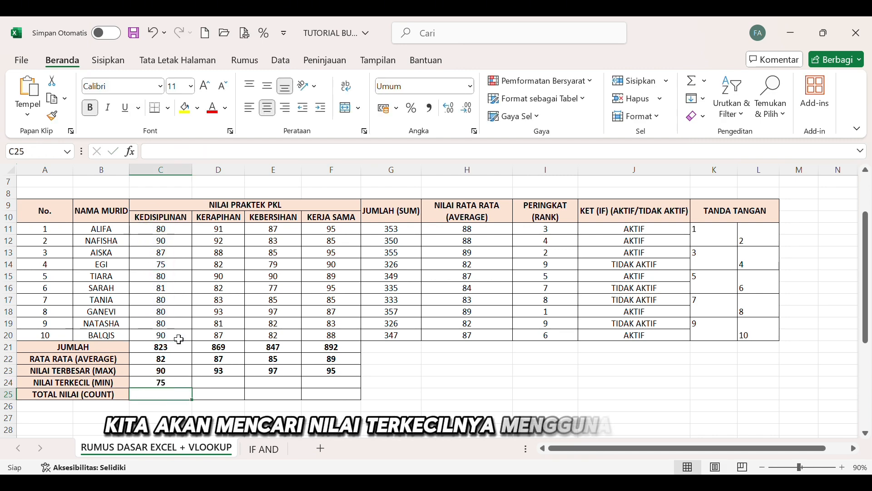
# Enter =MIN(D11:D20) in D24, in the NILAI TERKECIL row under KERAPIHAN.
pyautogui.click(228, 384)
pyautogui.write('=MIN')
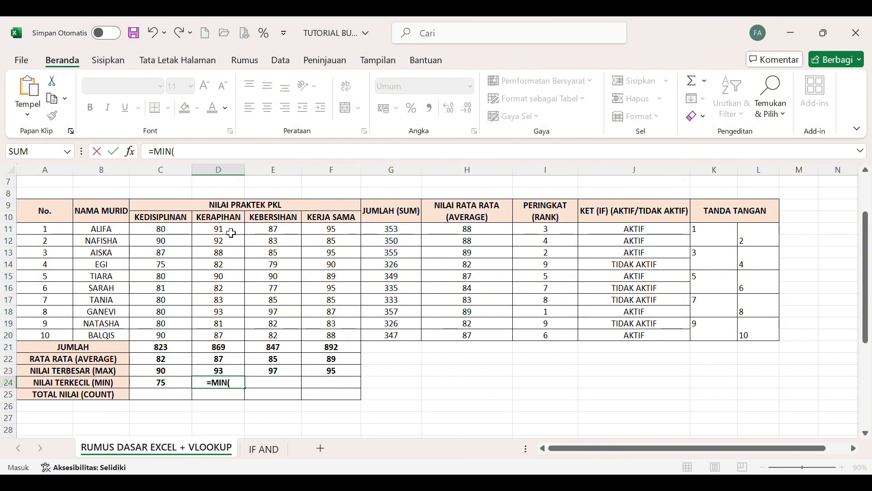
pyautogui.write('(')
pyautogui.moveTo(232, 233); pyautogui.dragTo(232, 337)
pyautogui.press('Return')
# Enter =MIN(E11:E20) in E24, in the NILAI TERKECIL row under KEBERSIHAN.
pyautogui.click(285, 384)
pyautogui.write('=M')
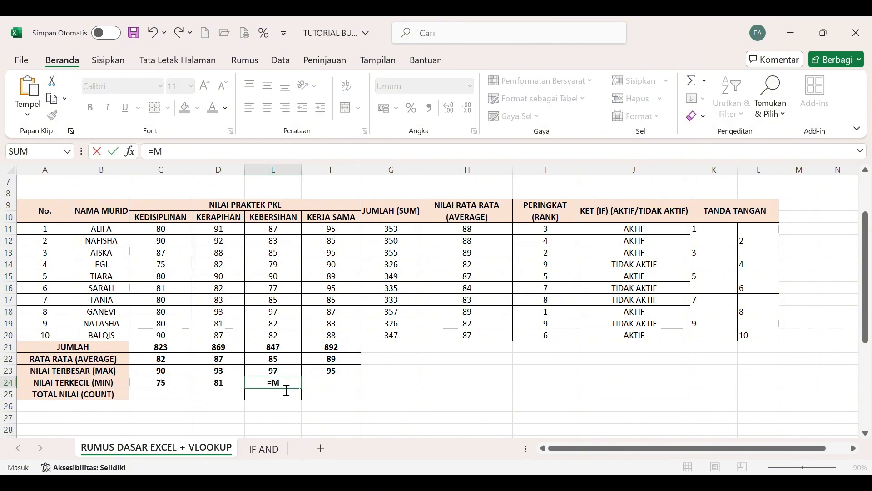
pyautogui.write('IN(')
pyautogui.moveTo(286, 239); pyautogui.dragTo(290, 345)
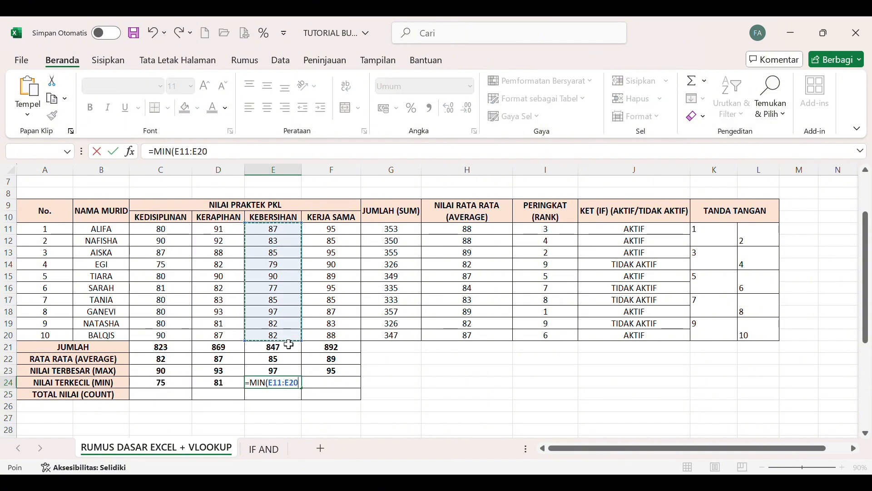
pyautogui.press('Return')
# Enter =MIN(F11:F20) in F24, in the NILAI TERKECIL row under KERJA SAMA.
pyautogui.click(341, 385)
pyautogui.write('=')
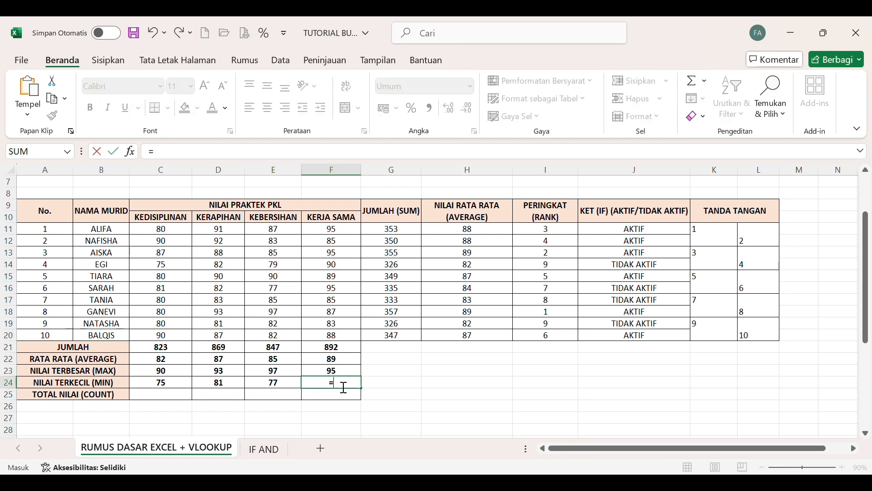
pyautogui.write('MIN(')
pyautogui.moveTo(328, 237); pyautogui.dragTo(328, 337)
pyautogui.press('Return')
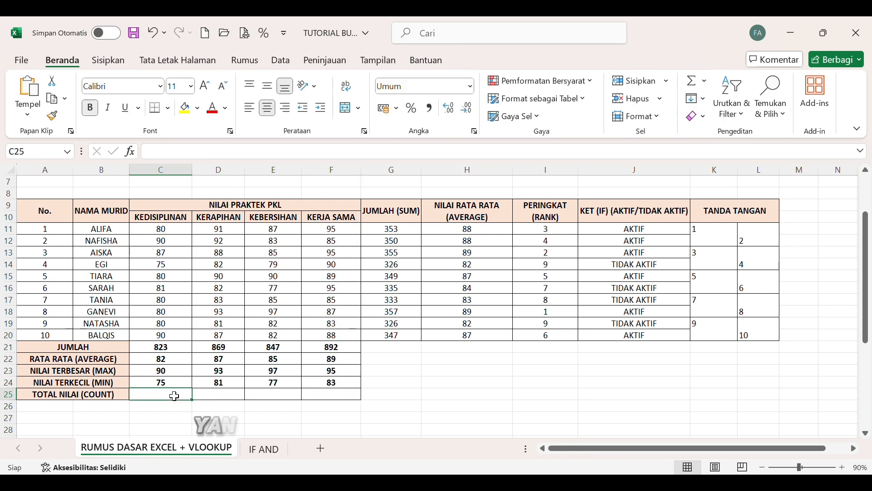
# Enter =COUNT(C11:C20) in C25, in the TOTAL NILAI row under KEDISIPLINAN.
pyautogui.write('=COUNT(')
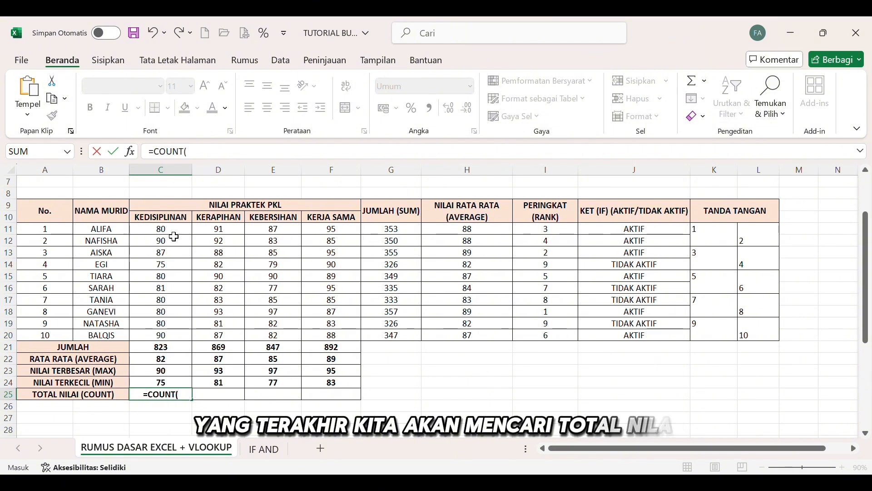
pyautogui.moveTo(174, 233); pyautogui.dragTo(176, 335)
pyautogui.press('Return')
# Enter =COUNT(D11:D20) in D25, in the TOTAL NILAI row under KERAPIHAN.
pyautogui.click(237, 398)
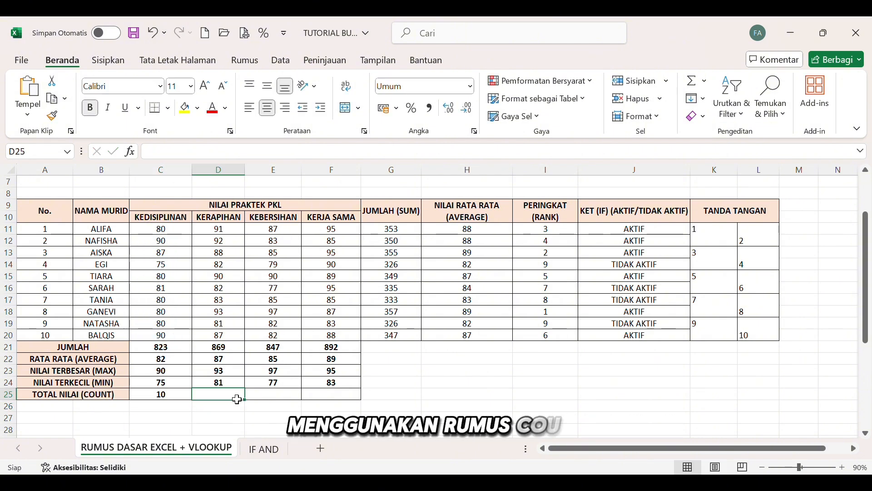
pyautogui.write('=')
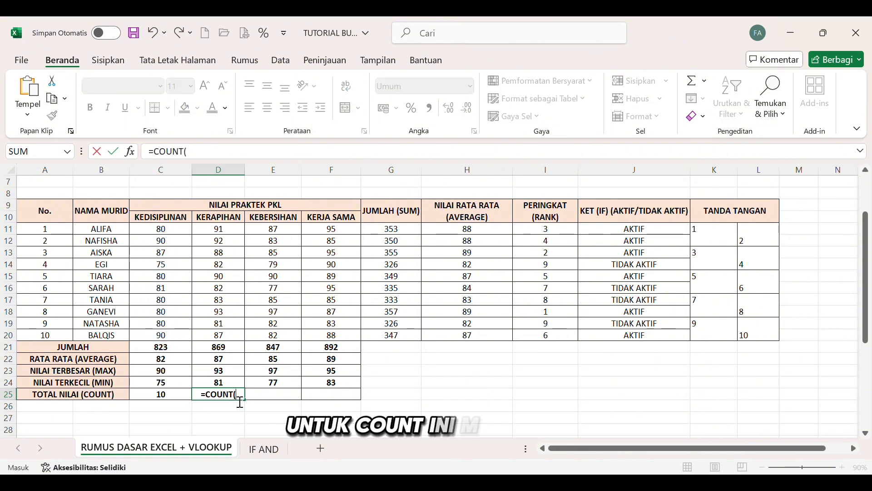
pyautogui.write('COUNT(')
pyautogui.moveTo(239, 237); pyautogui.dragTo(231, 334)
pyautogui.press('Tab')
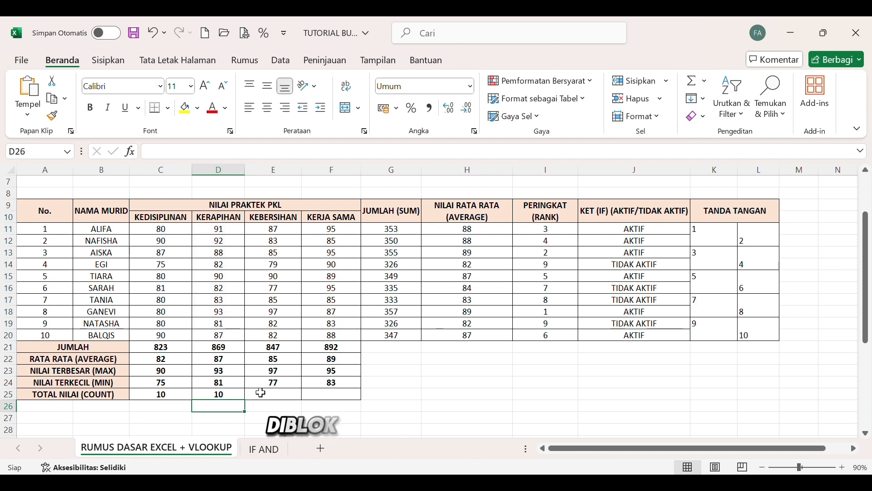
# Enter =COUNT(F11:F20) in F25, in the TOTAL NILAI row under KERJA SAMA.
pyautogui.write('=COUNT(')
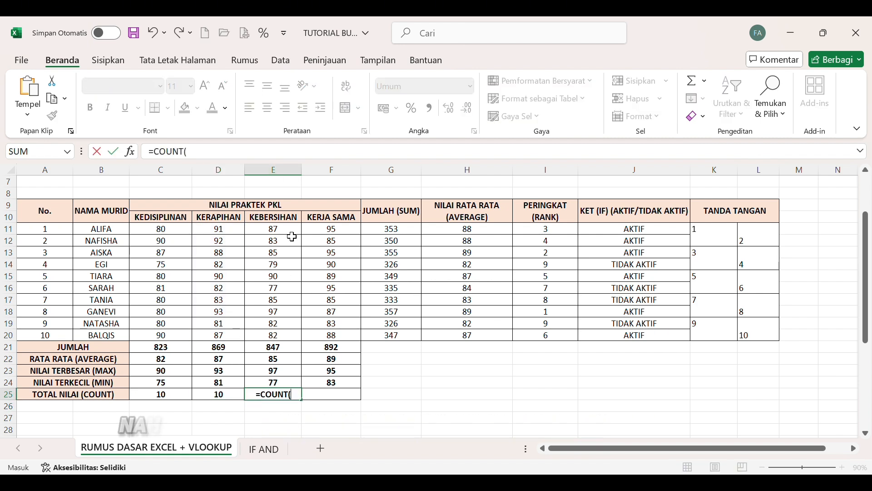
# Enter =COUNT(E11:E20) in E25, in the TOTAL NILAI row under KEBERSIHAN.
pyautogui.moveTo(292, 232); pyautogui.dragTo(292, 335)
pyautogui.press('Tab')
pyautogui.write('=')
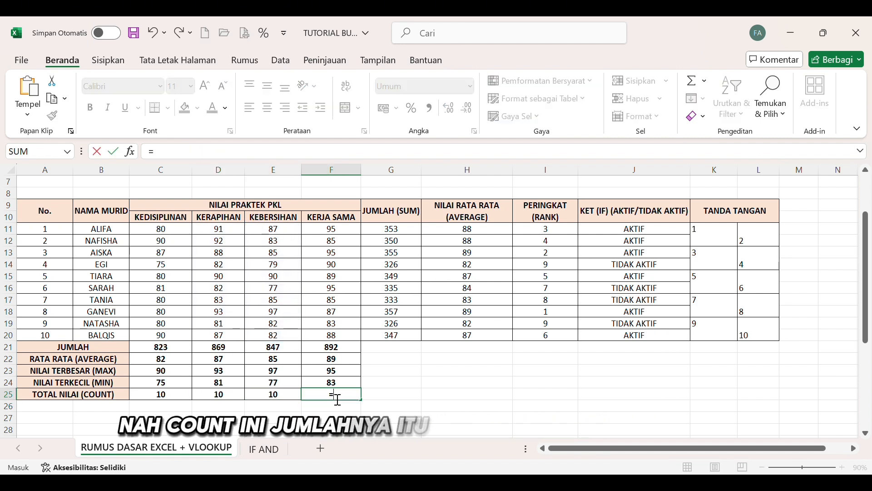
pyautogui.write('COUNT(')
pyautogui.moveTo(334, 230); pyautogui.dragTo(344, 339)
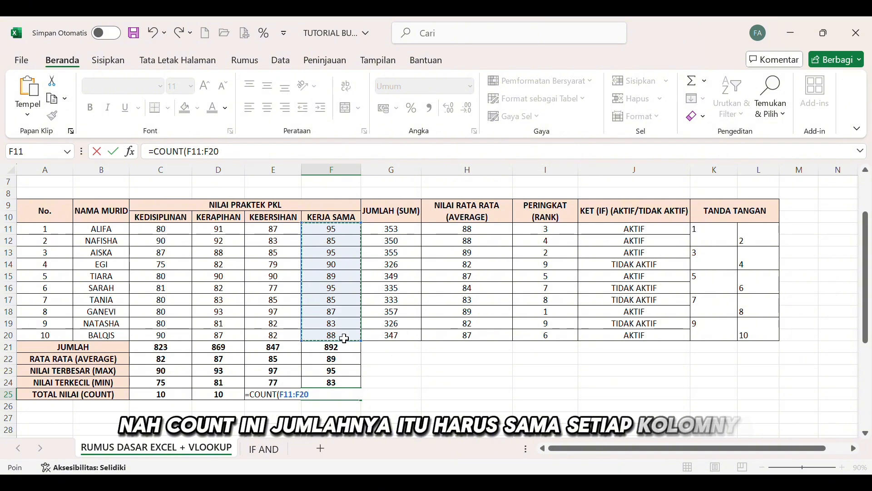
pyautogui.press('Return')
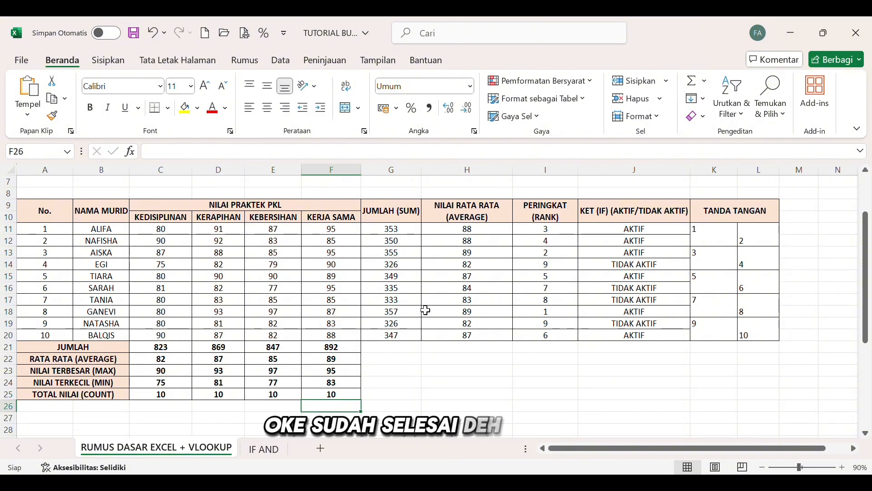
pyautogui.scroll(2, 425, 310)
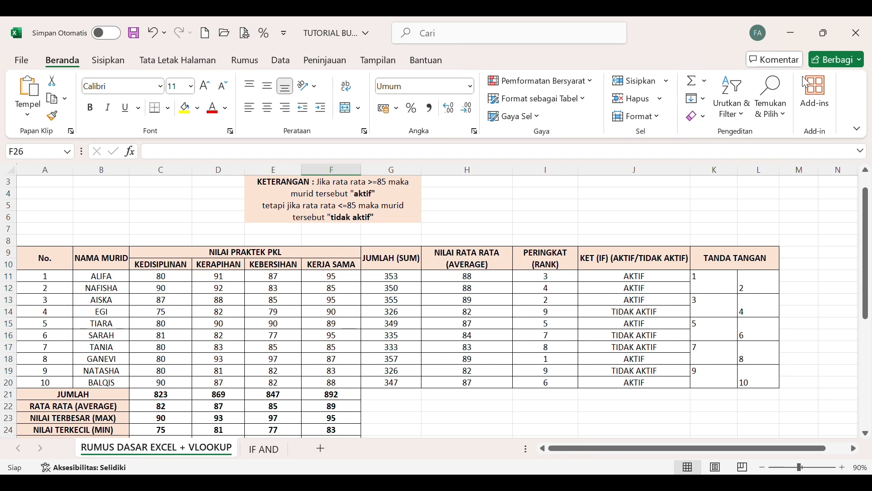